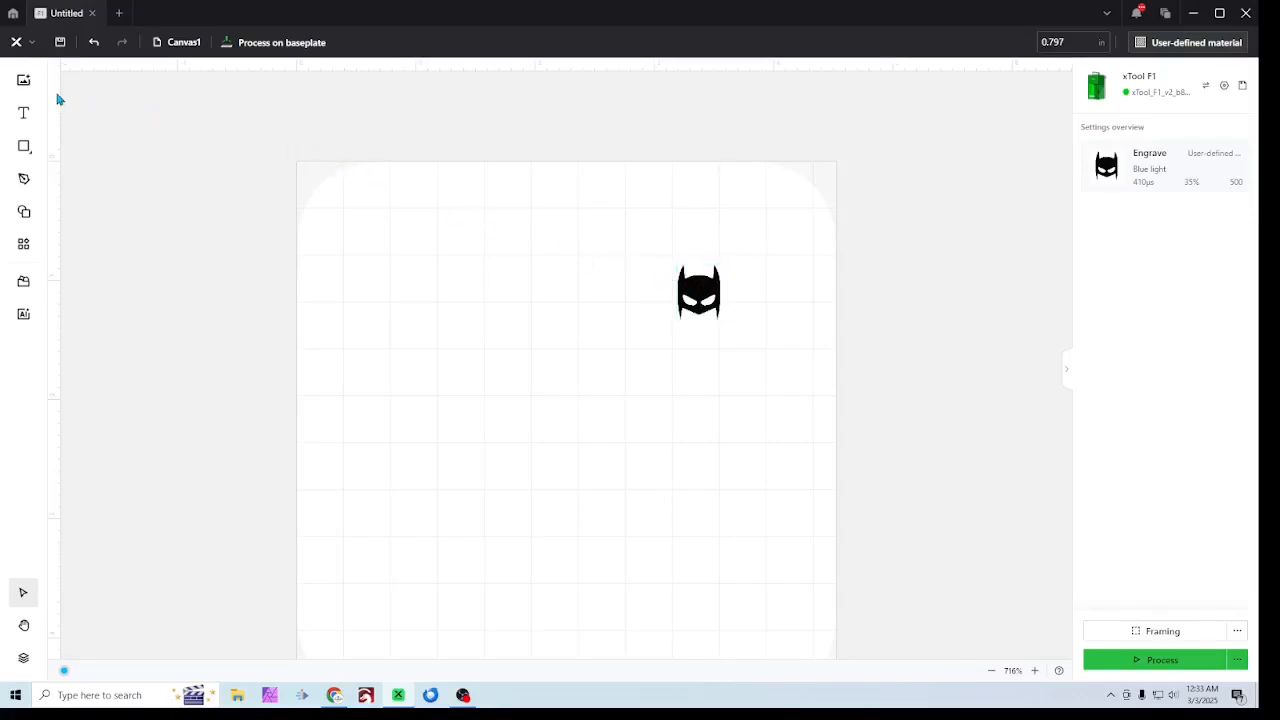
- Import the original flag image pngtree-usa-grunge-flag-american-american-png-image_4761705 from Downloads, scaled to fit the canvas
left_click(23, 80)
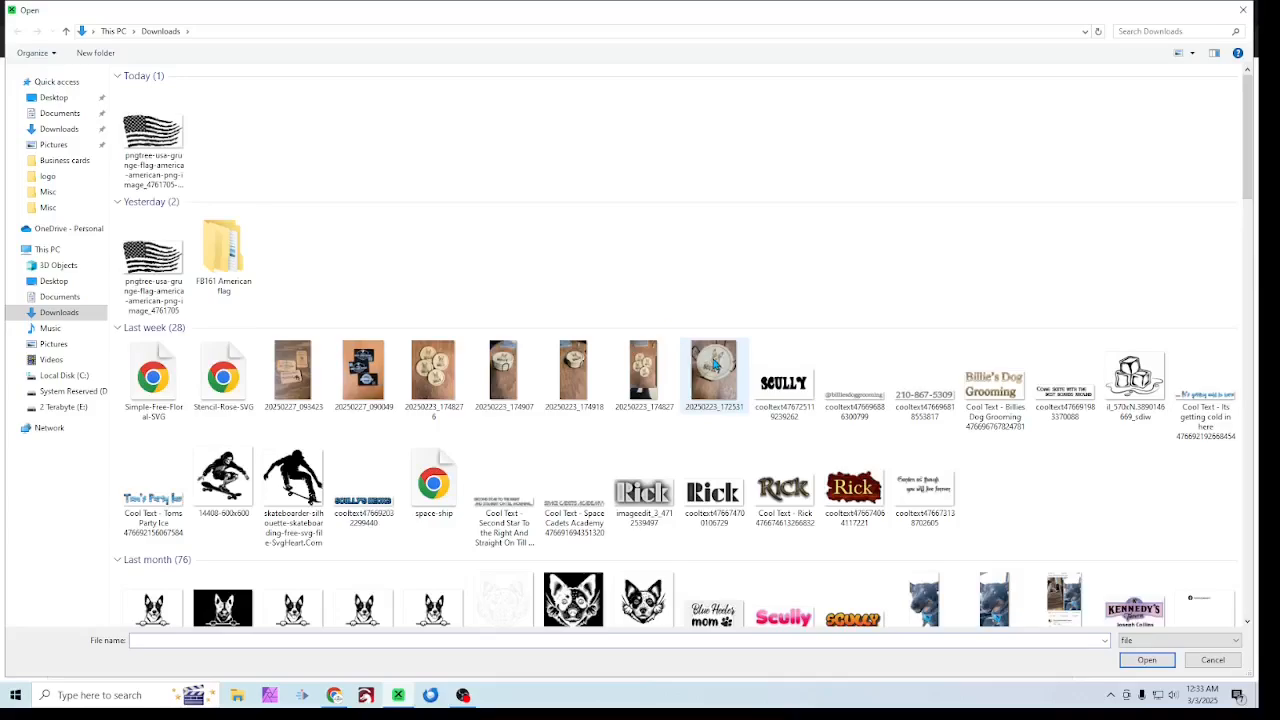
scroll(713, 366, "down", 3)
scroll(309, 303, "up", 3)
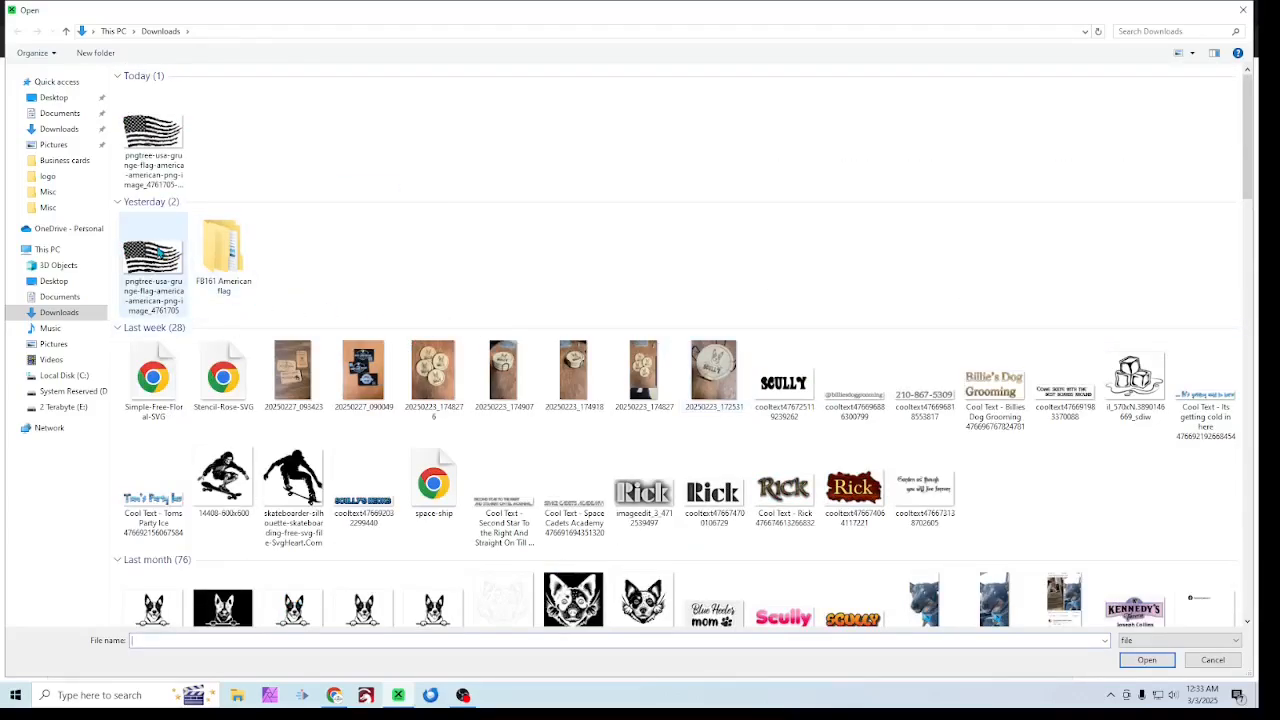
double_click(155, 254)
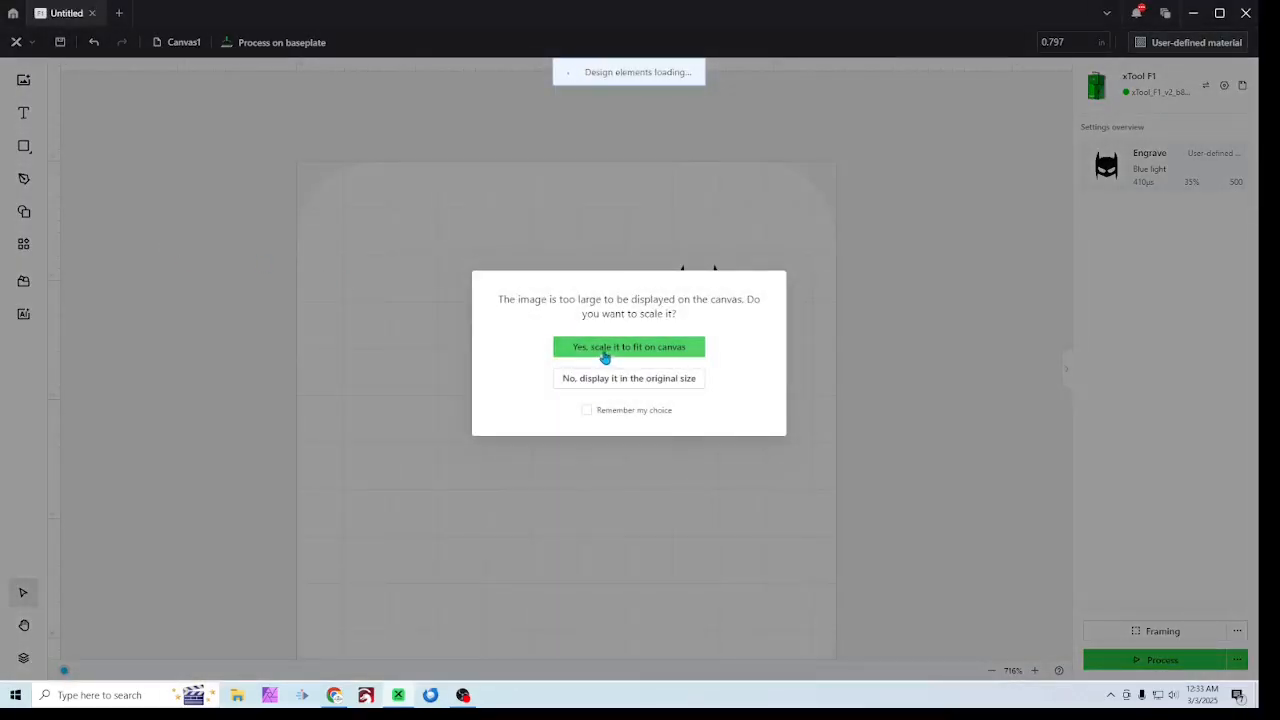
left_click(608, 348)
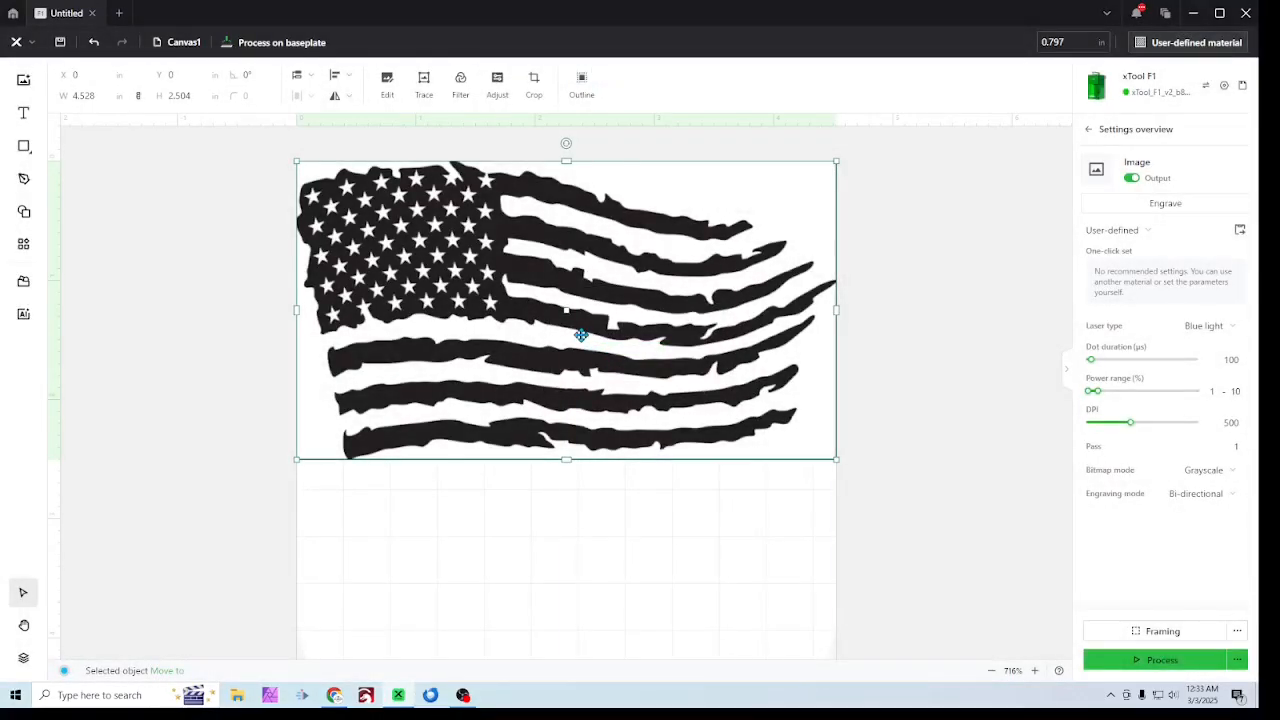
- Try the imported flag image at several positions over the bat mask
left_click_drag(580, 337, 569, 412)
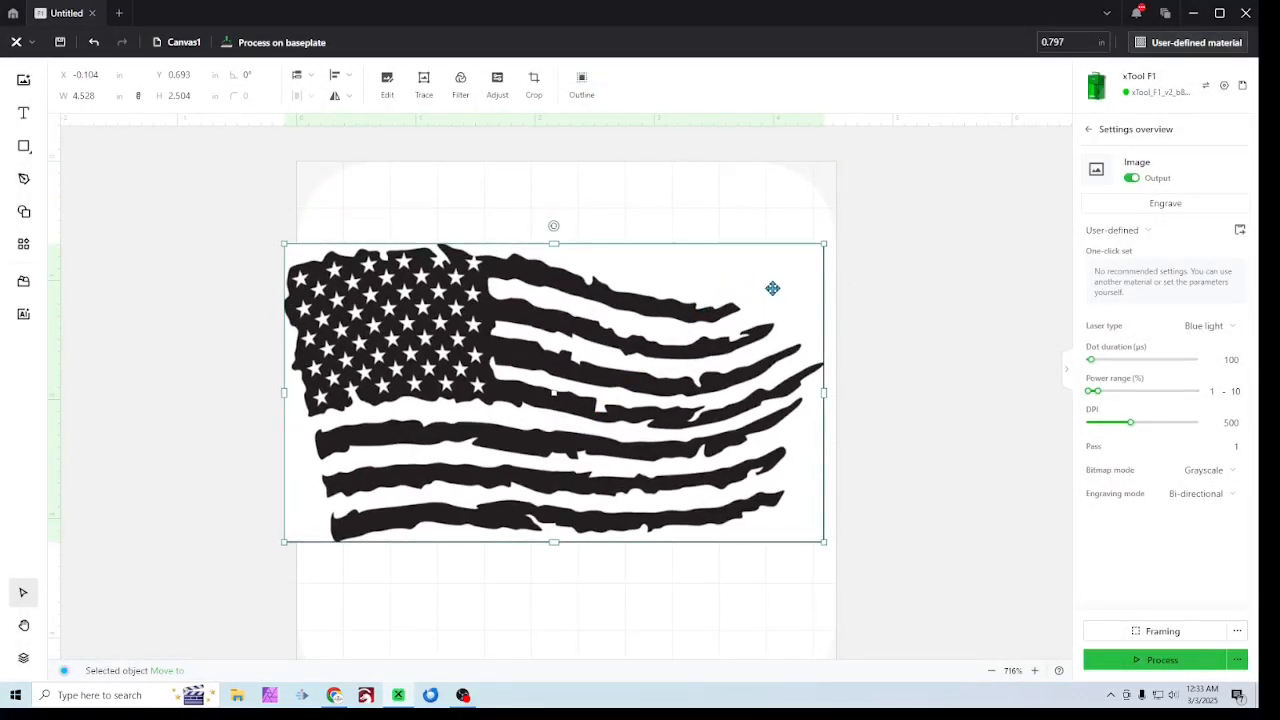
left_click_drag(723, 283, 630, 303)
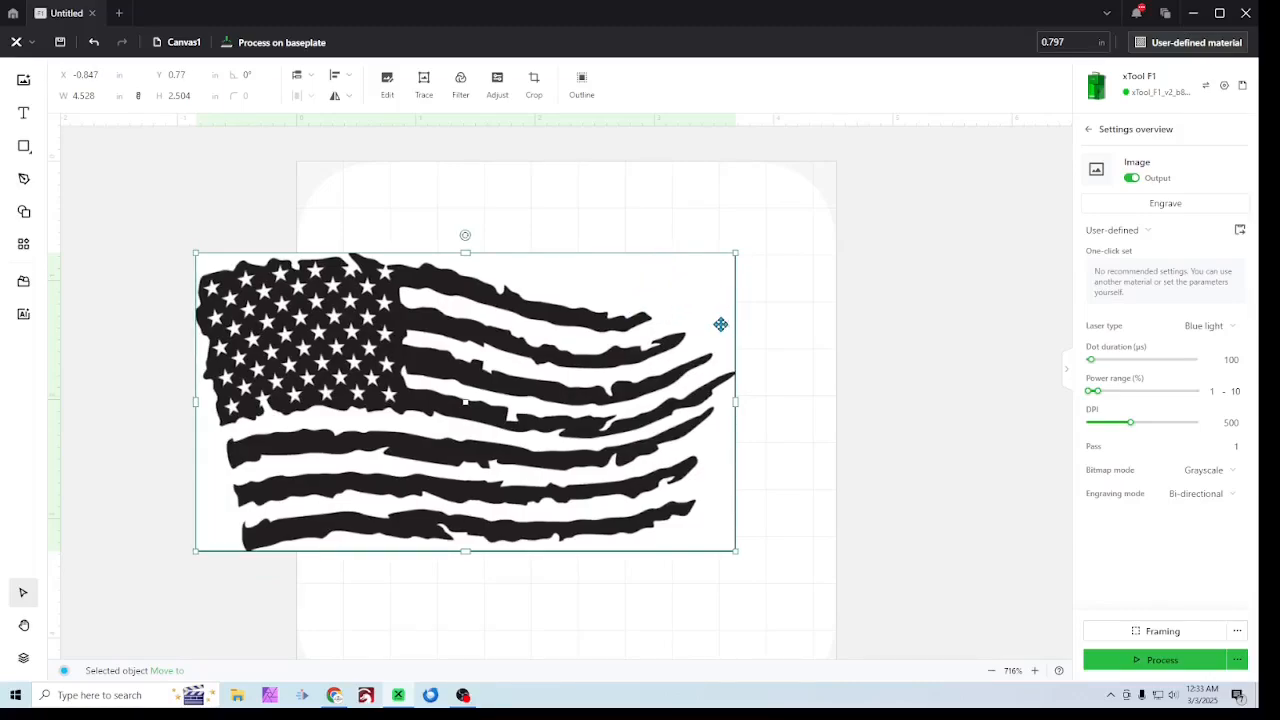
left_click_drag(680, 306, 767, 333)
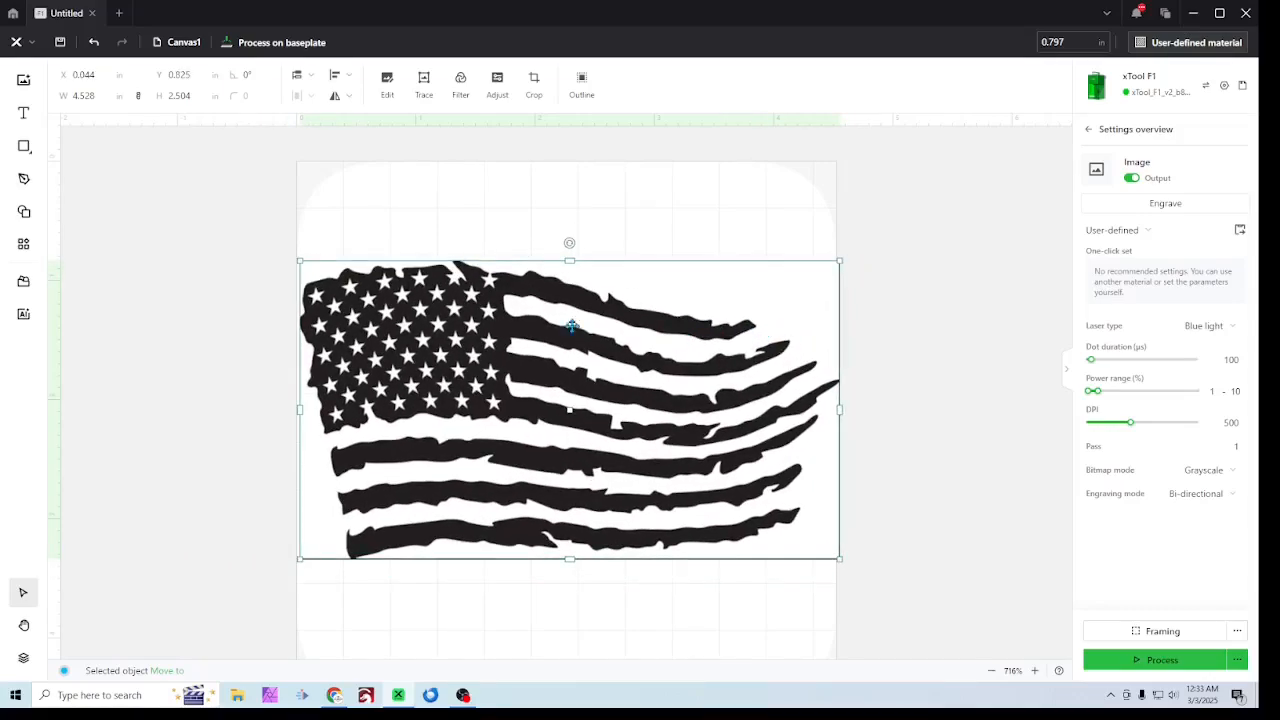
left_click_drag(369, 408, 320, 378)
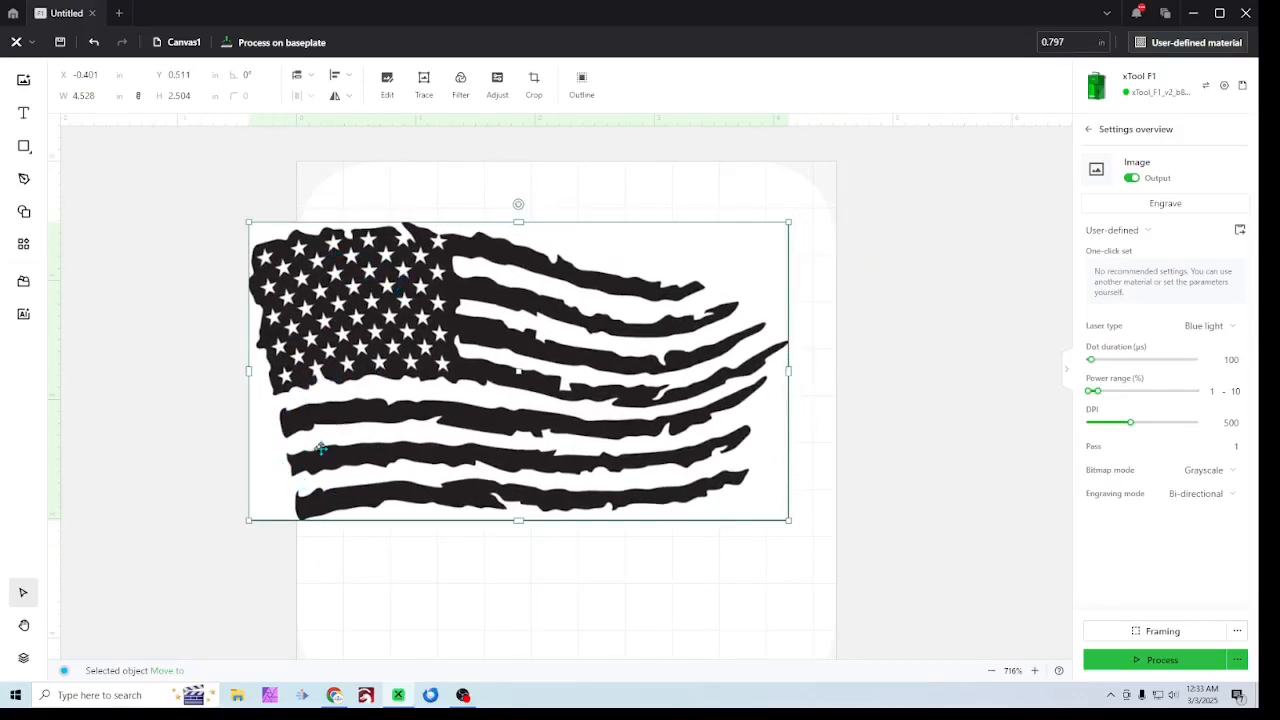
left_click_drag(335, 450, 371, 459)
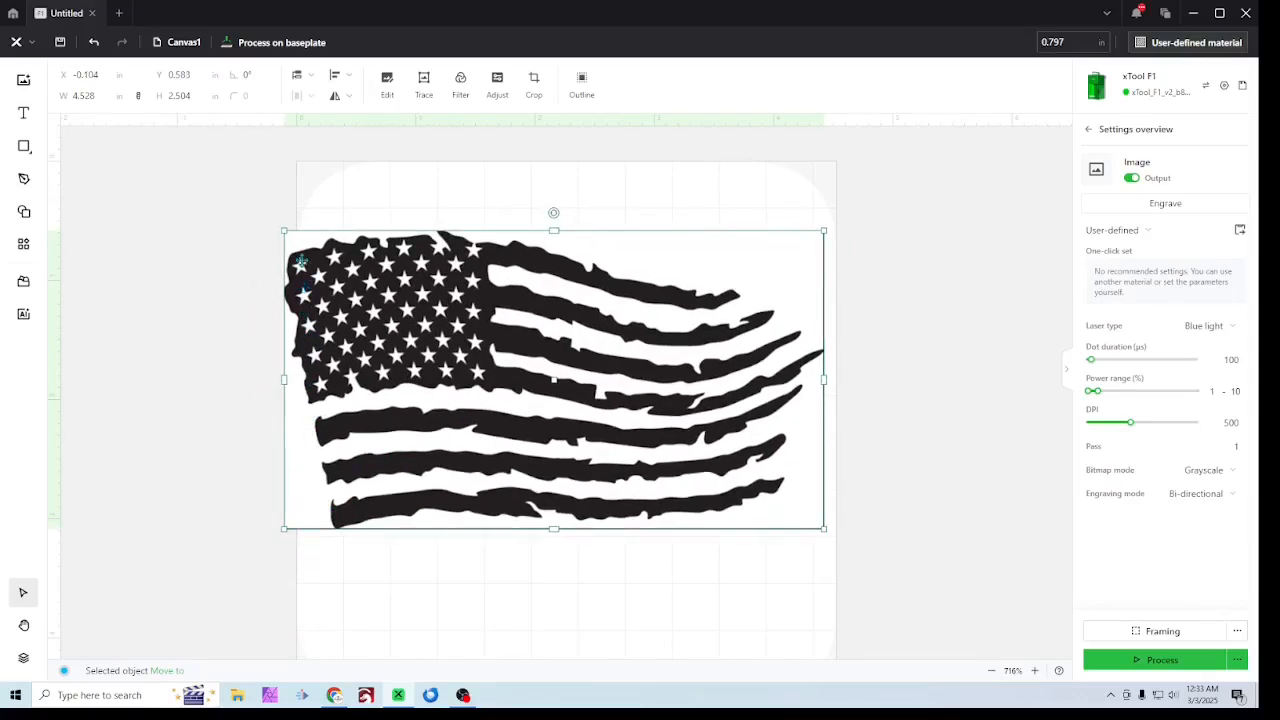
left_click_drag(489, 418, 459, 388)
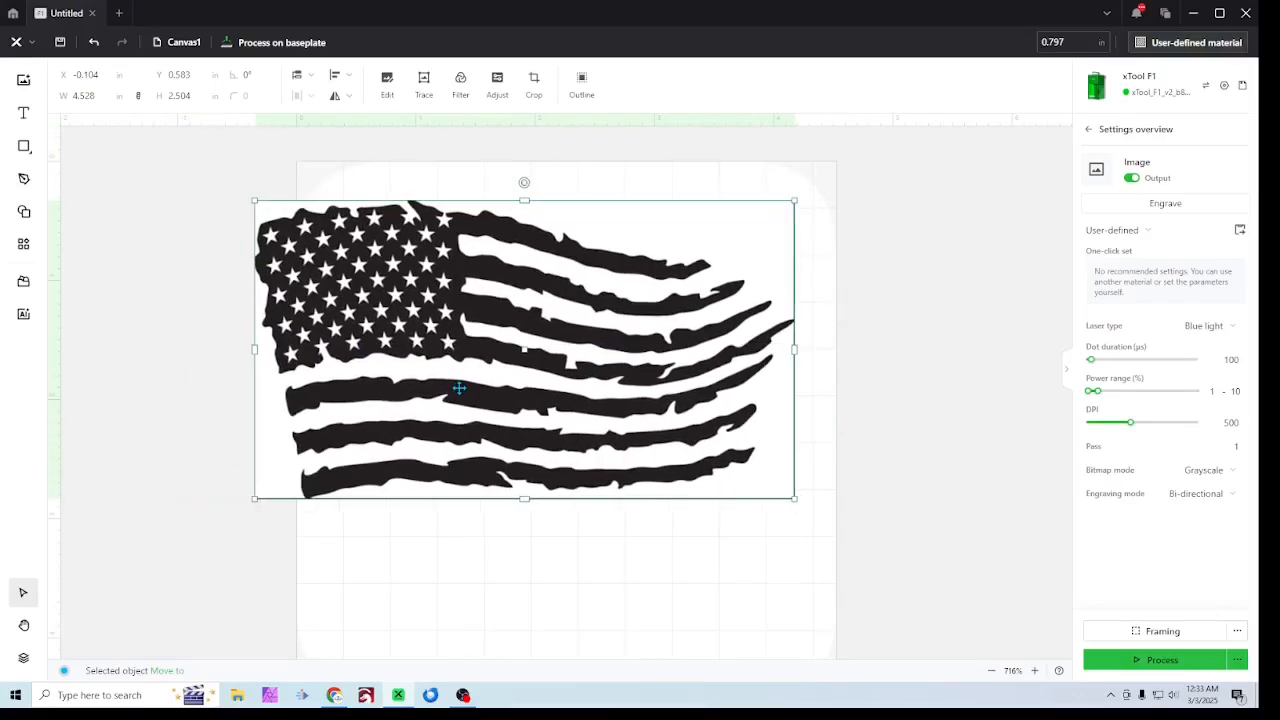
- Undo the flag moves and the import of the original flag image
left_click(94, 43)
left_click(94, 43)
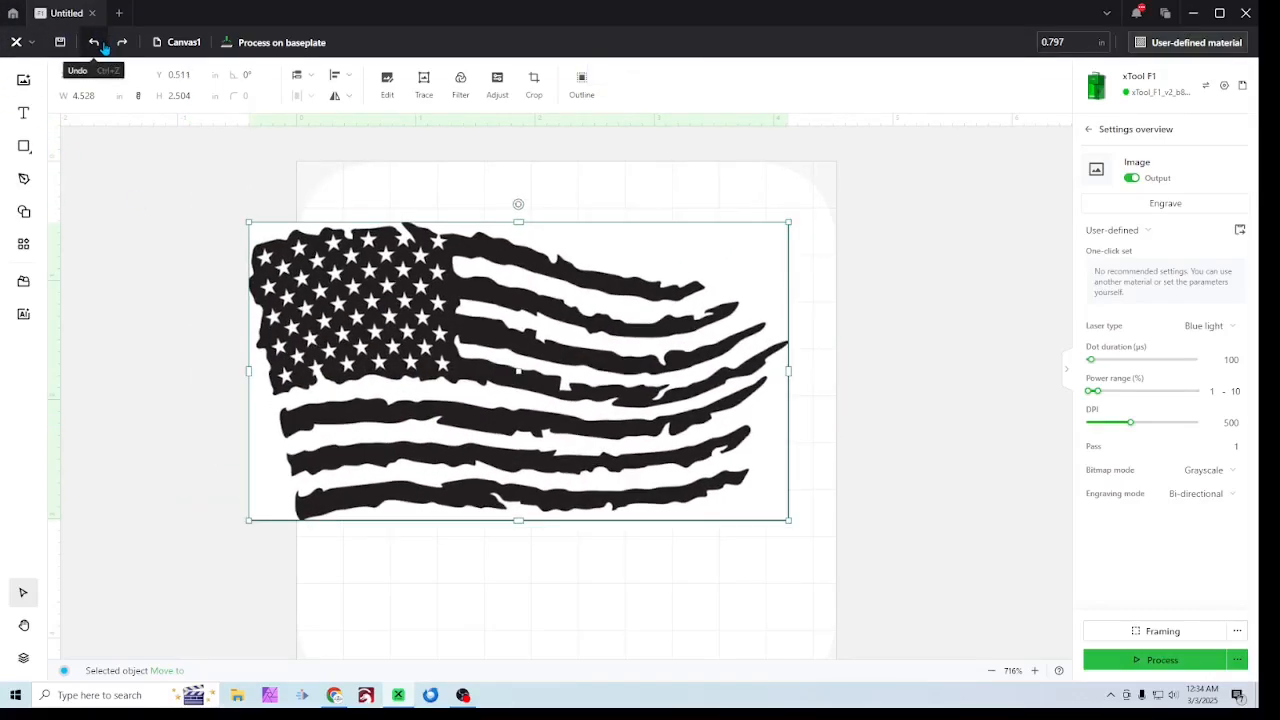
left_click(94, 43)
left_click(104, 48)
left_click(104, 48)
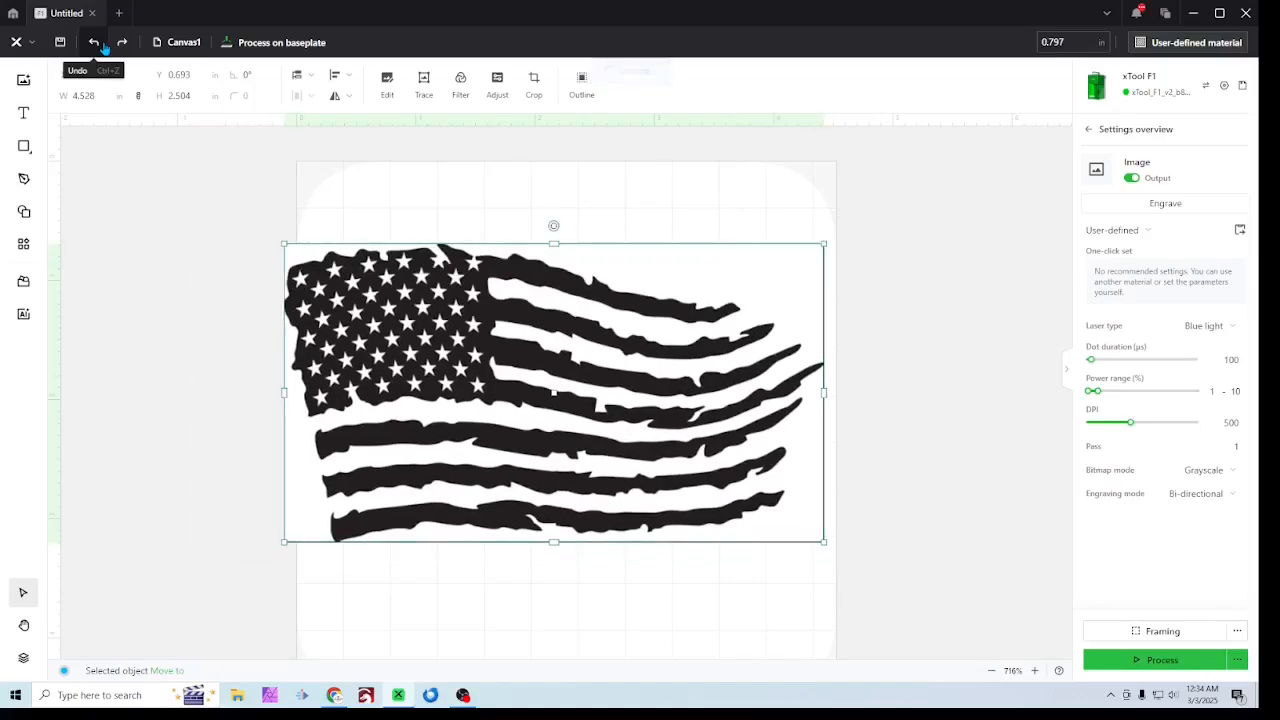
left_click(104, 48)
left_click(104, 48)
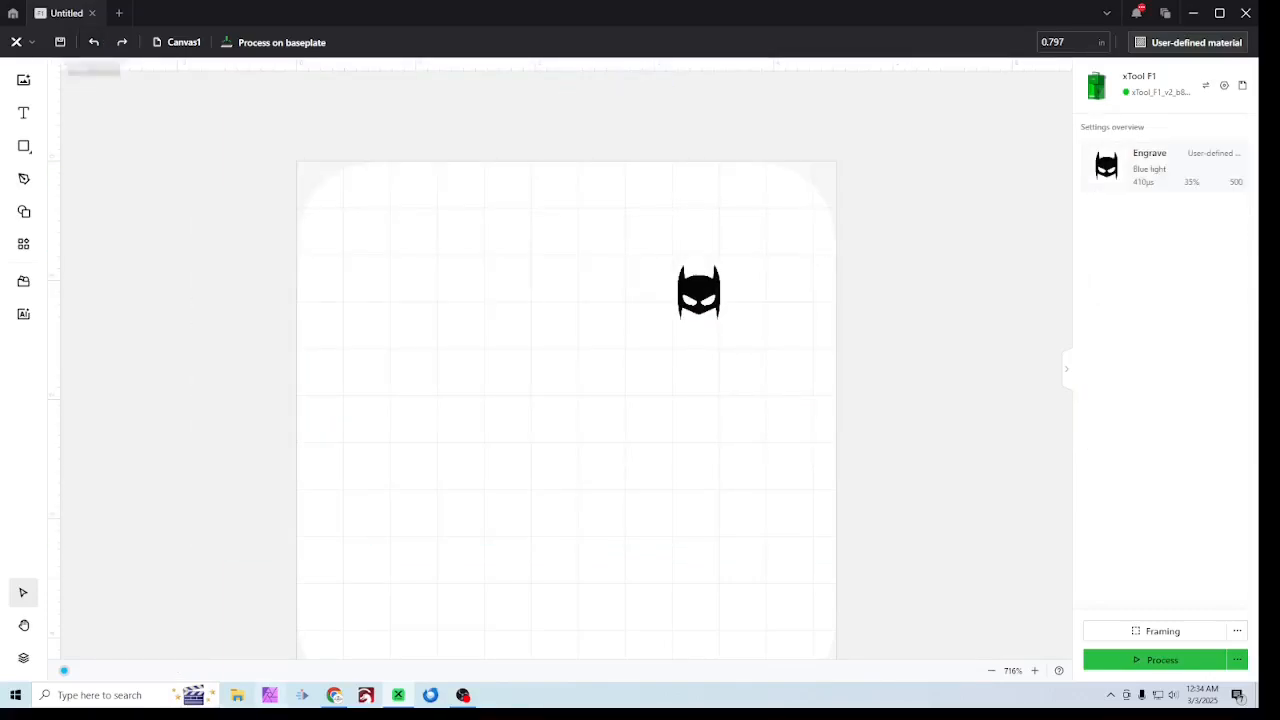
- Switch to remove.bg in Chrome, upload the original flag image from Downloads, and download the free 651 x 360 preview
left_click(334, 695)
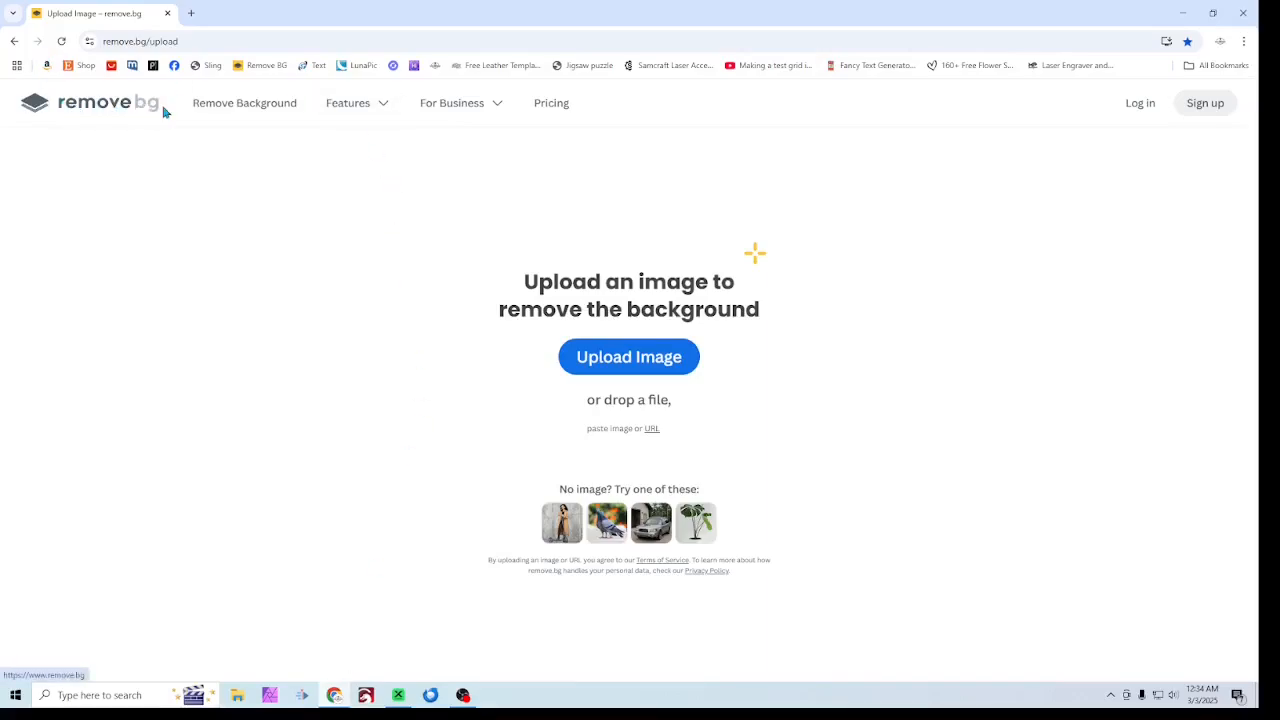
left_click(626, 370)
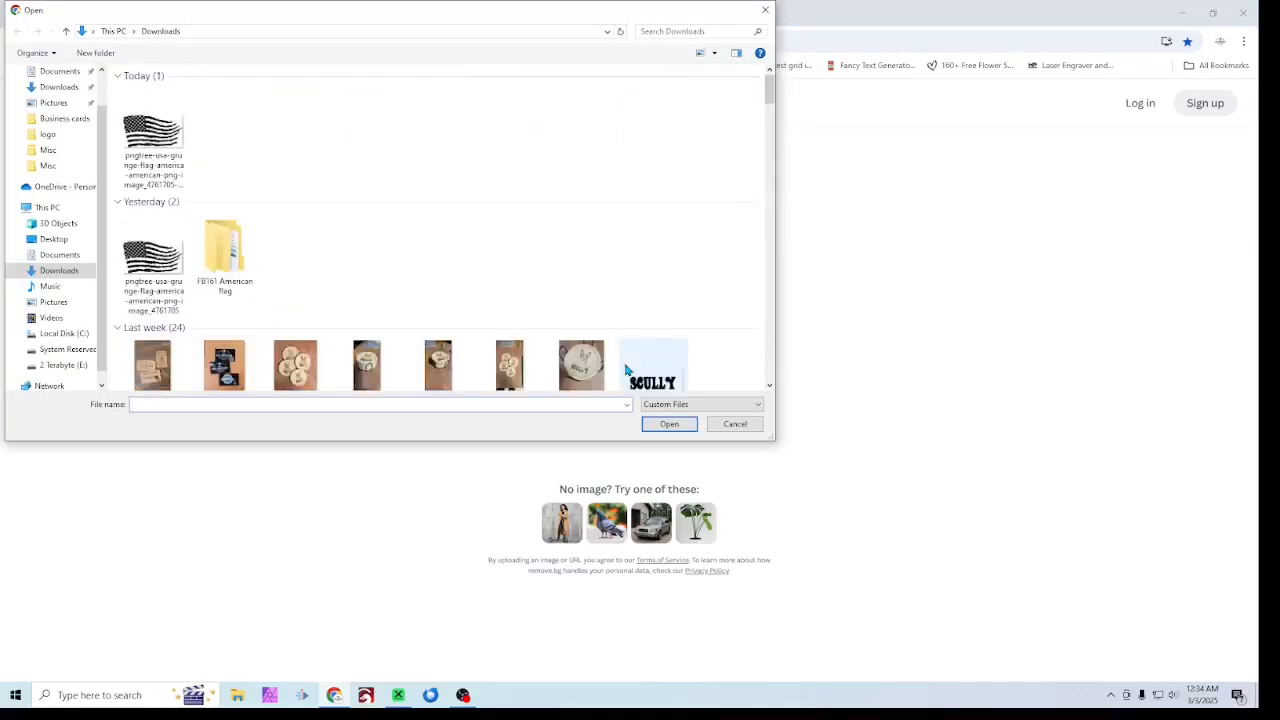
double_click(163, 277)
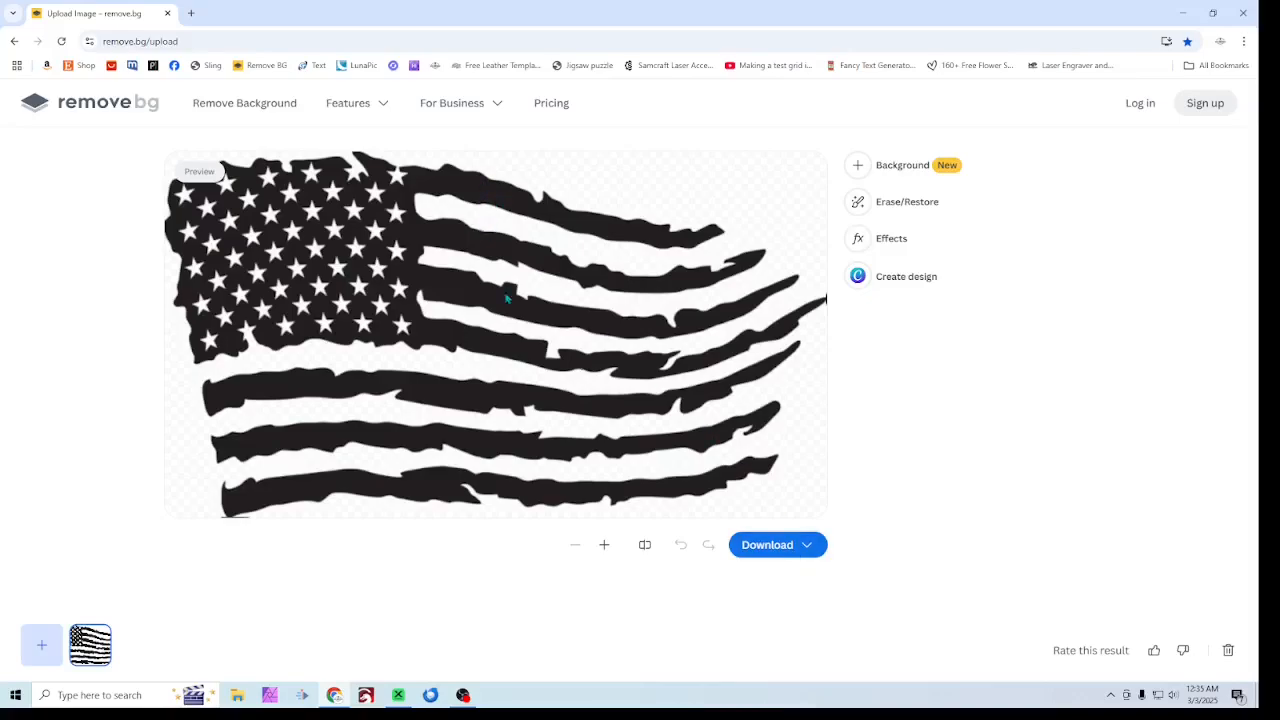
left_click(788, 556)
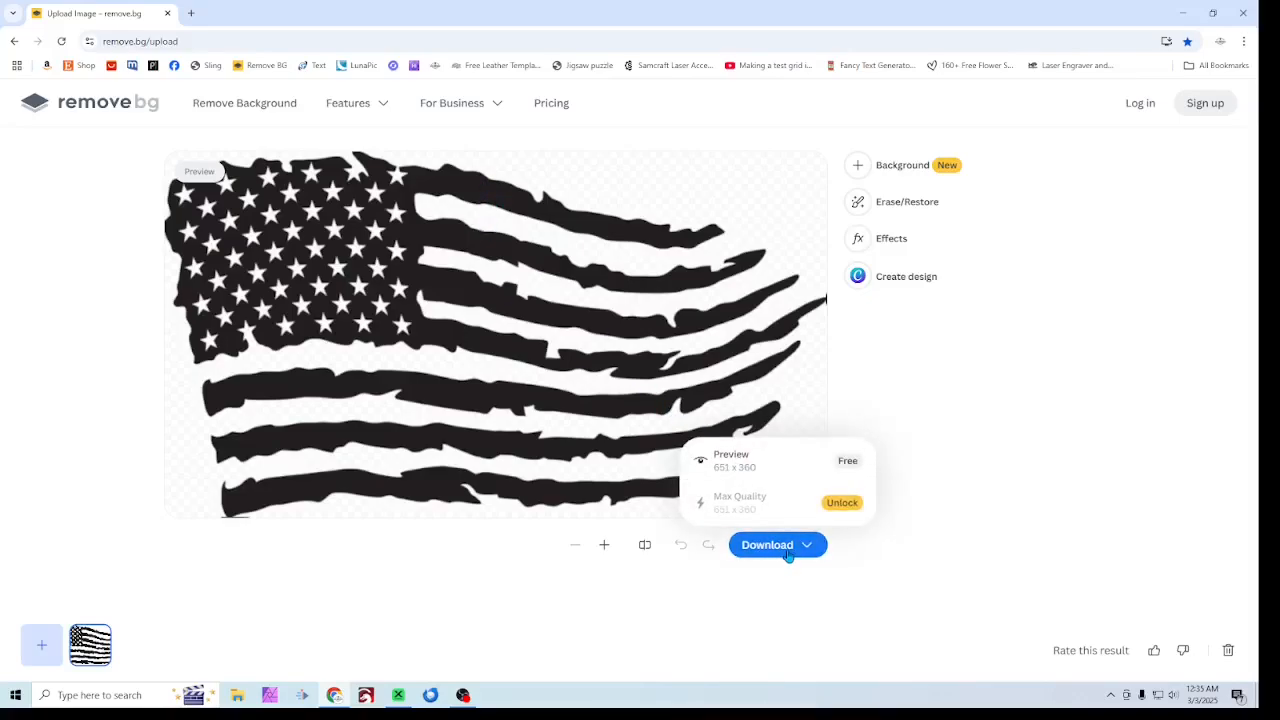
left_click(853, 466)
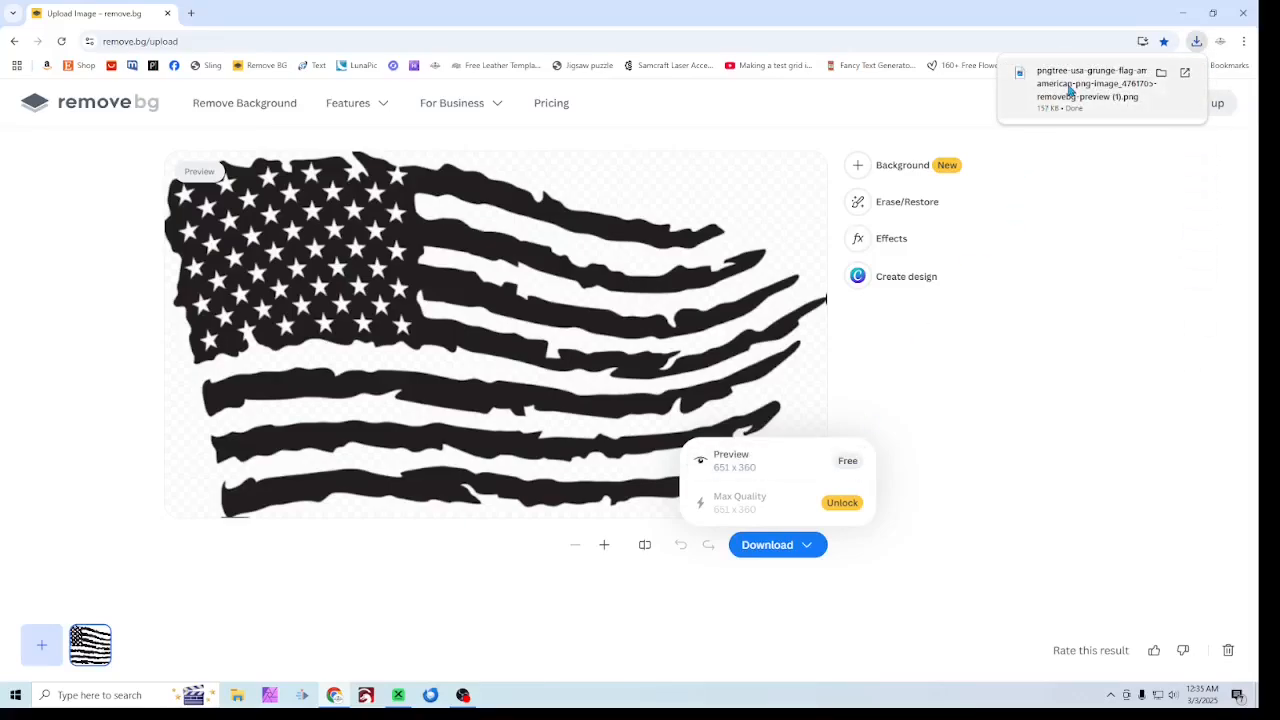
- Switch back to xTool Creative Space, import the background-free flag scaled to fit the canvas, and move it down to about Y 0.638 in
left_click(398, 695)
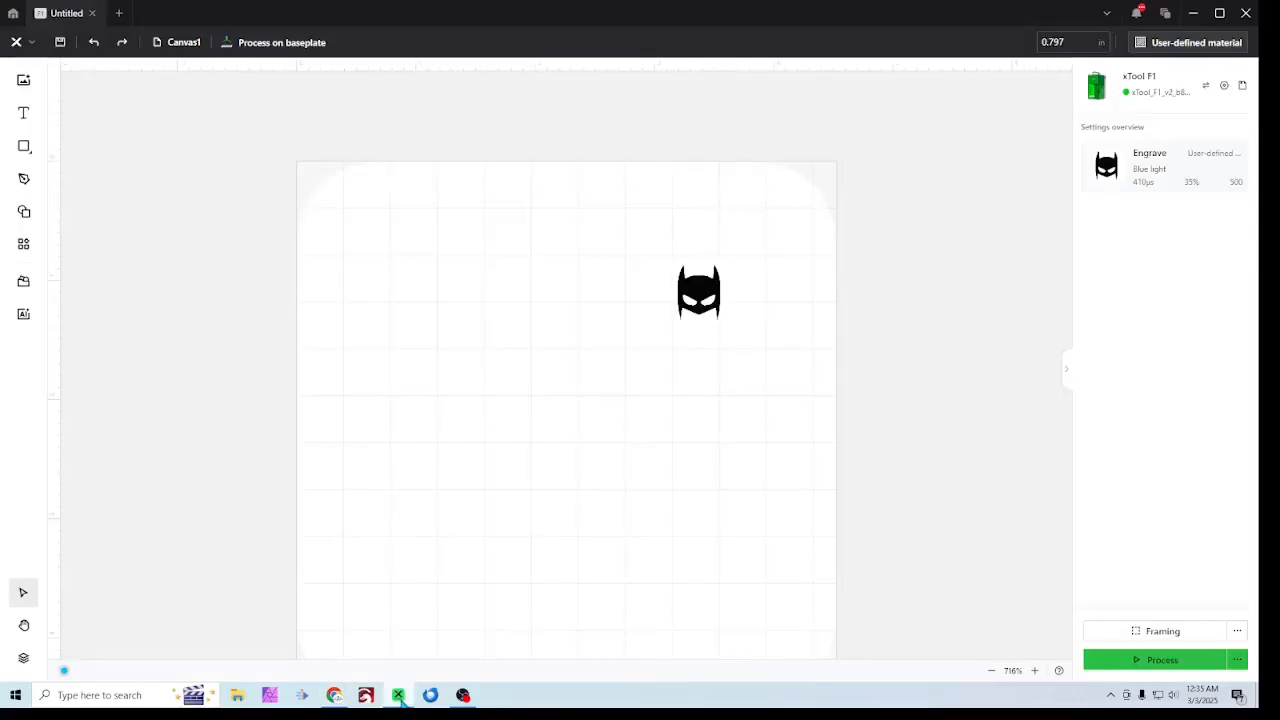
left_click(23, 81)
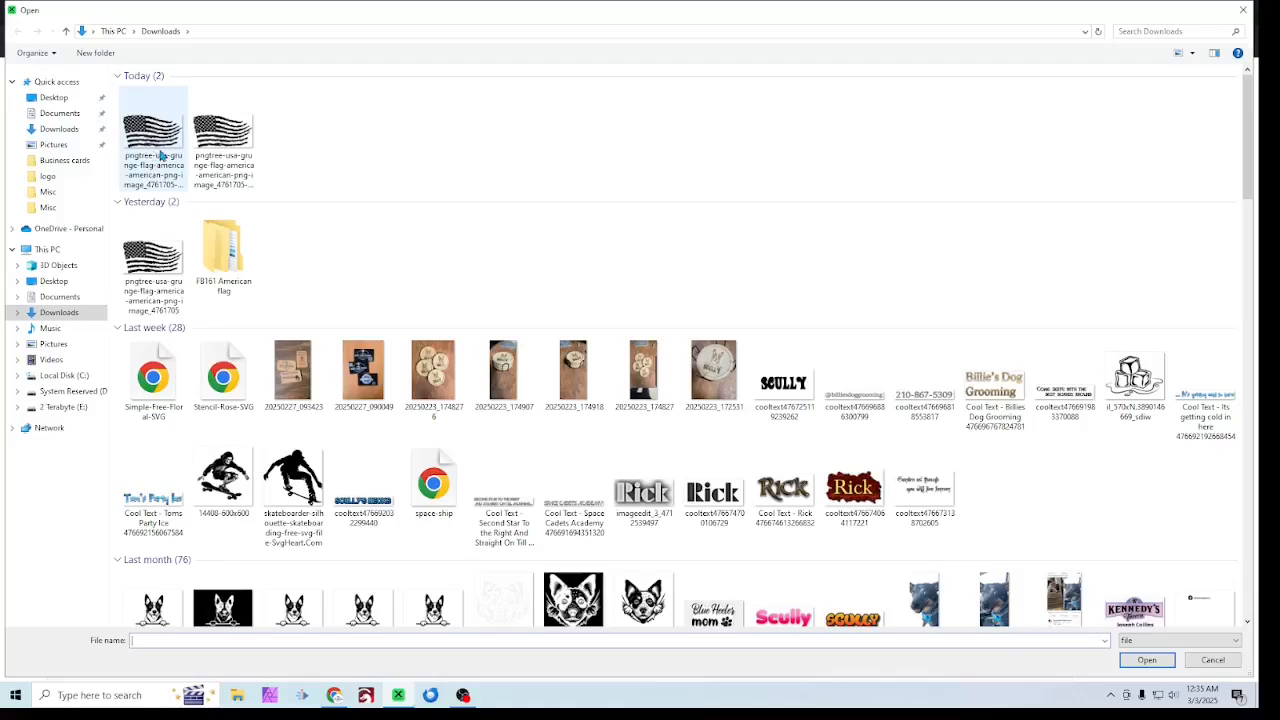
double_click(168, 142)
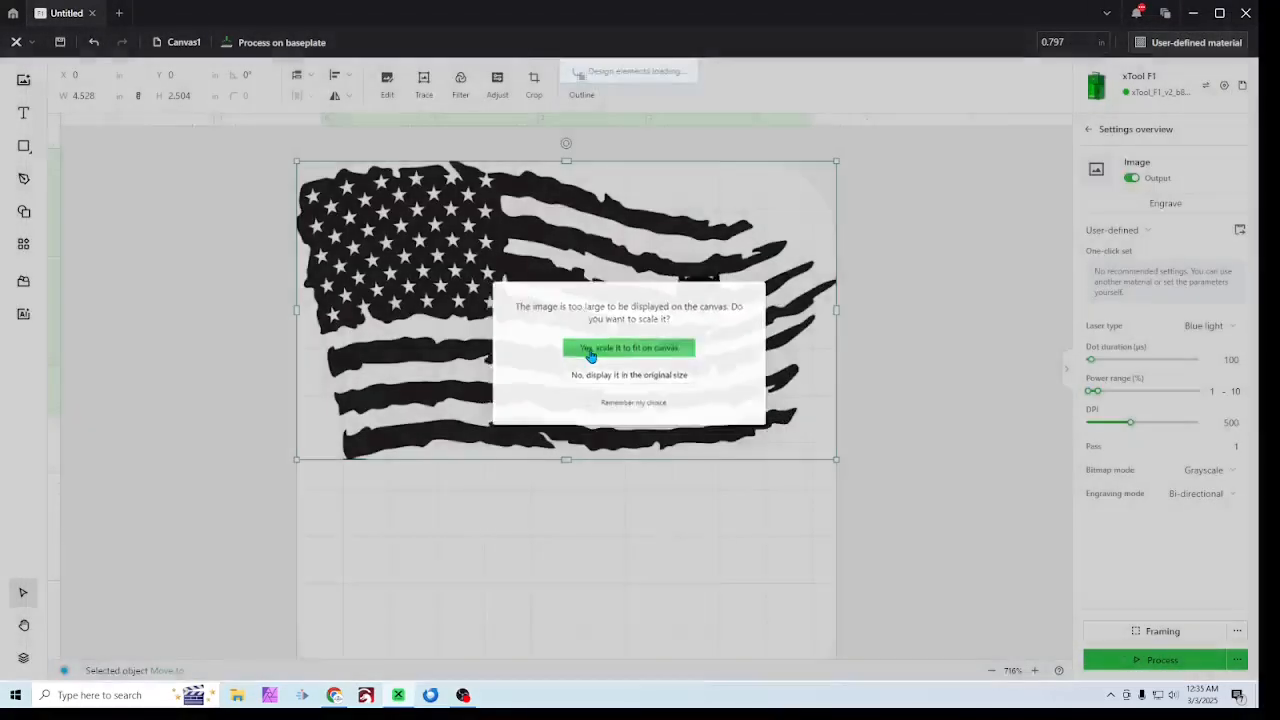
left_click(591, 350)
left_click_drag(535, 441, 590, 426)
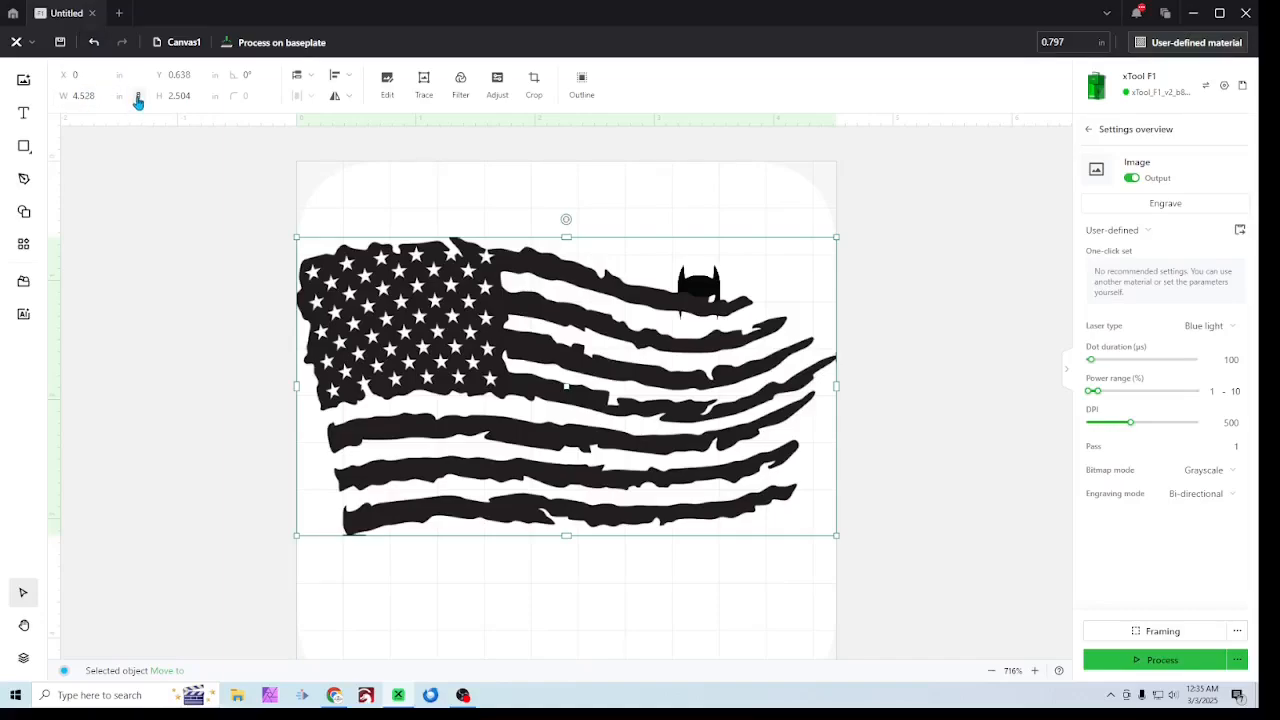
- Resize the flag to 3.5 in wide and 2.0 in high without keeping its proportions
left_click(105, 94)
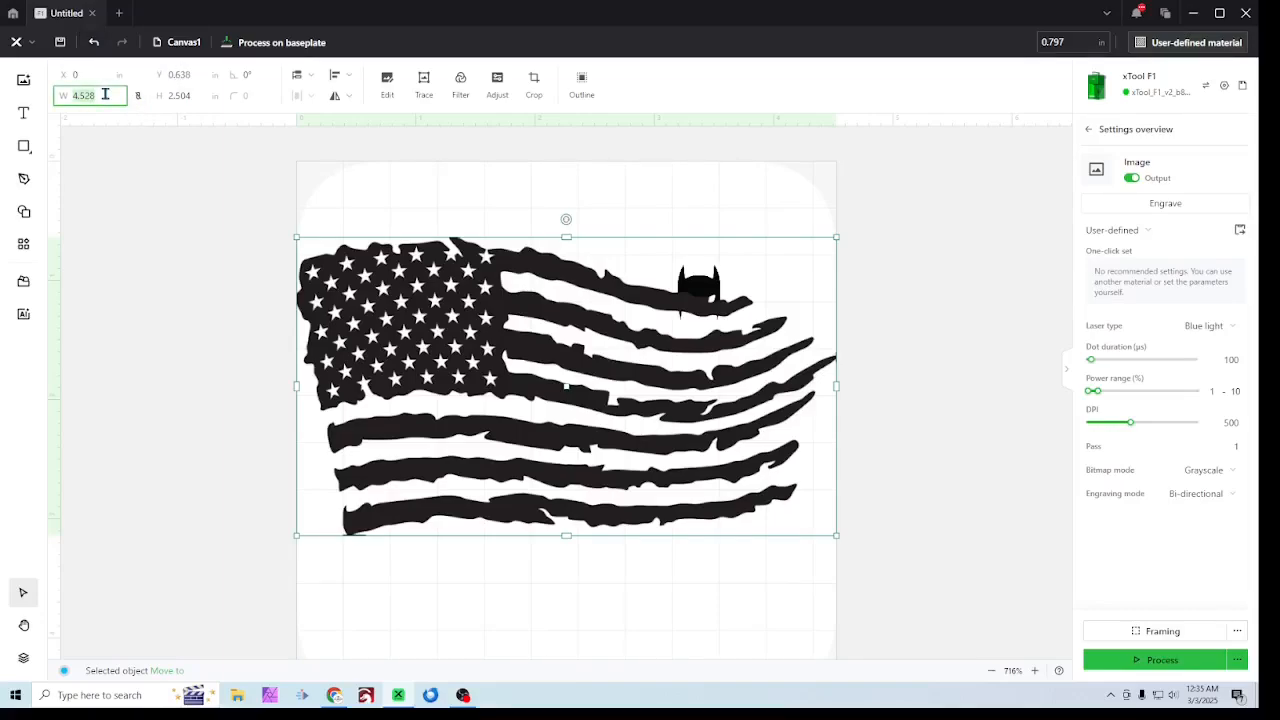
type("3.5")
left_click(200, 95)
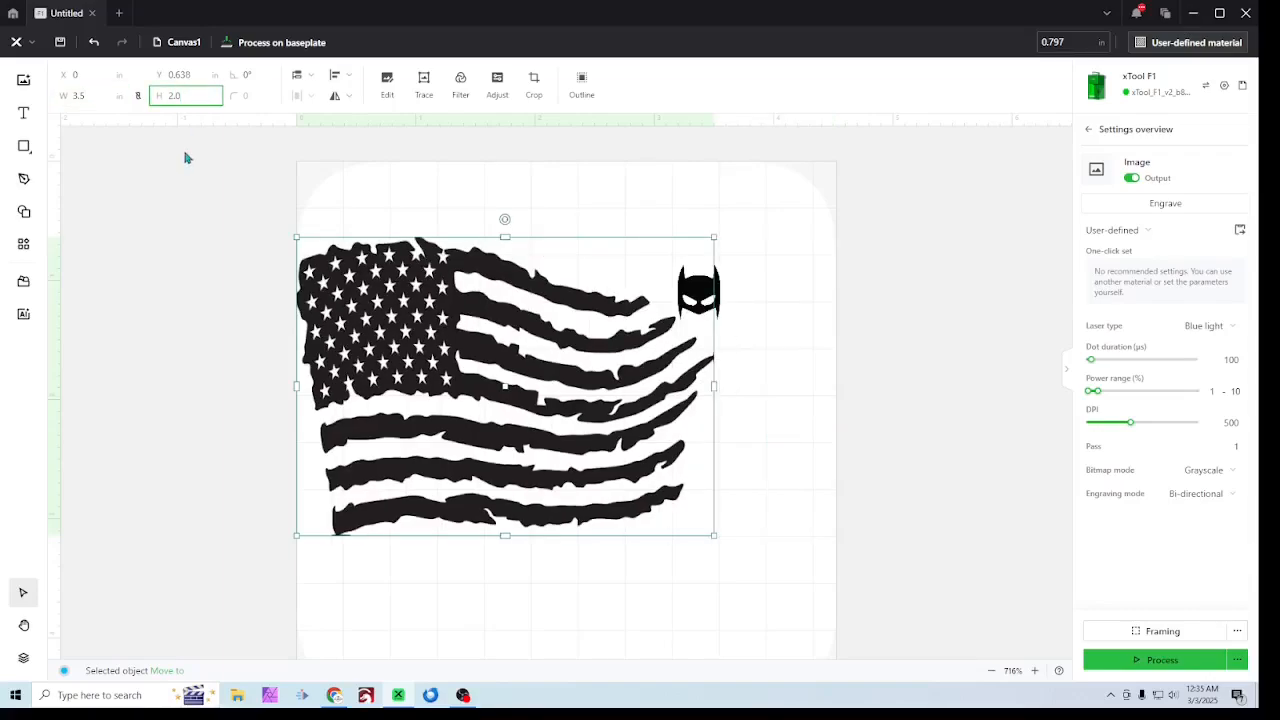
type("2.0")
left_click(173, 187)
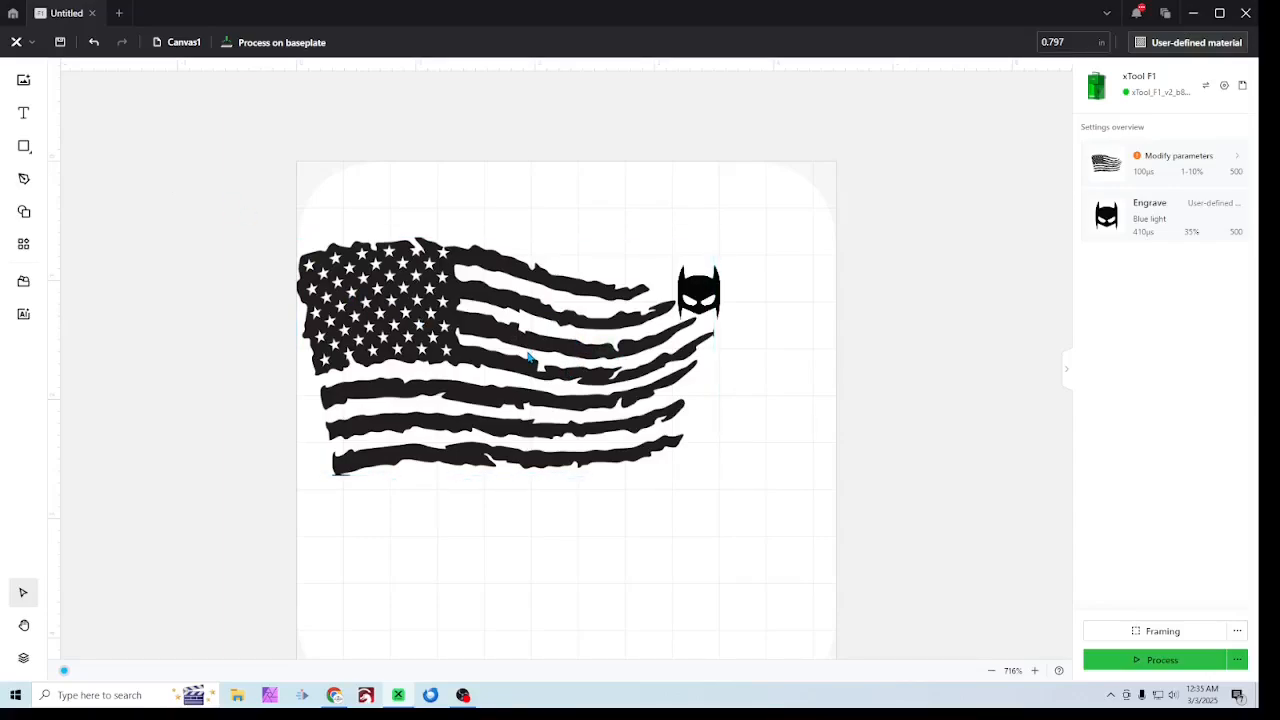
- Nudge the flag to about X 0.201 in, Y 0.811 in, so the bat mask sits above its upper stripes' ends
left_click(527, 429)
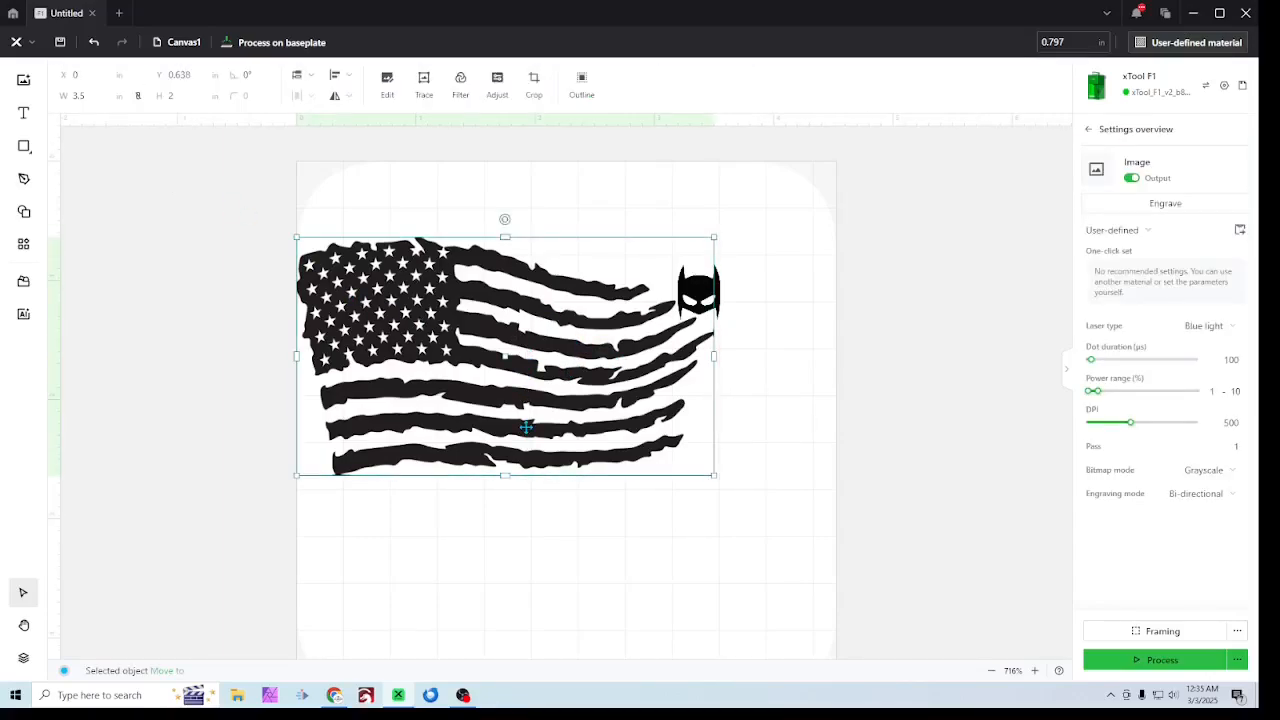
key("Down")
key("Down")
key("Down")
key("Down")
key("Down")
key("Down")
key("Down")
key("Down")
key("Down")
key("Down")
key("Down")
key("Down")
key("Down")
key("Down")
key("Down")
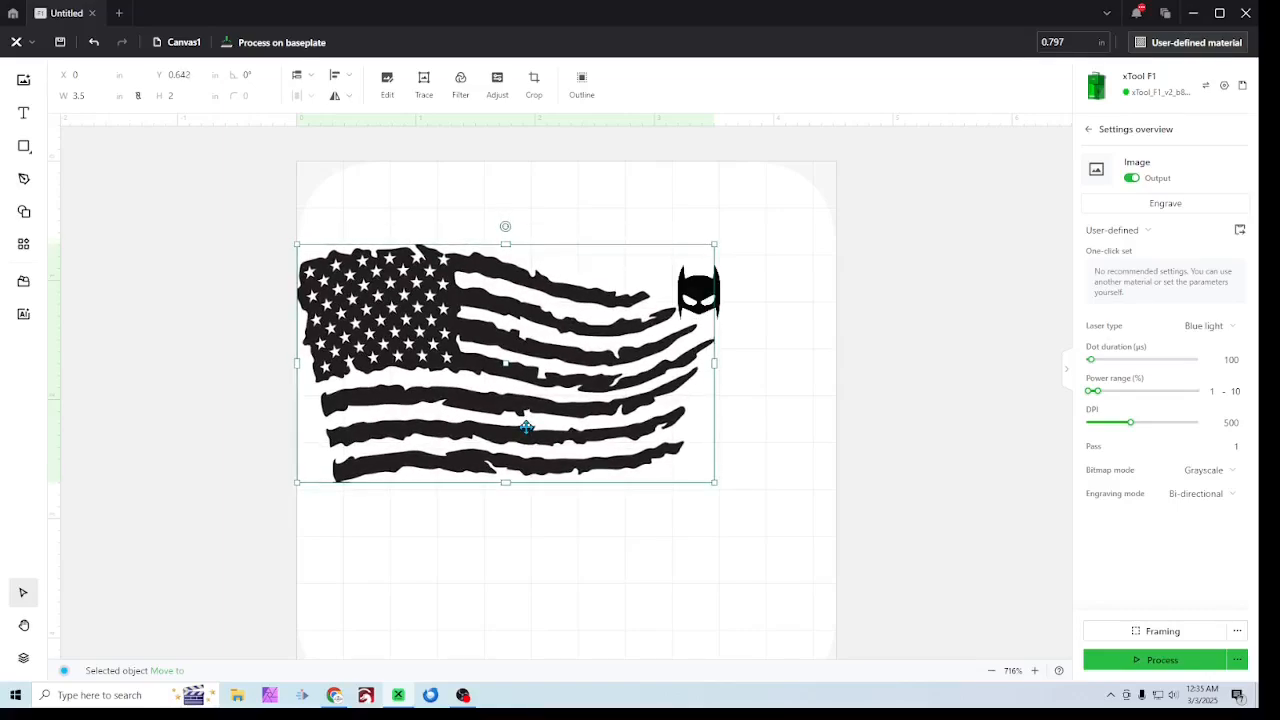
key("Right")
key("Right")
key("Right")
key("Right")
key("Right")
key("Right")
key("Right")
key("Right")
key("Right")
key("Right")
key("Right")
key("Right")
key("Right")
key("Right")
key("Right")
key("Right")
key("Right")
key("Right")
key("Right")
key("Right")
key("Right")
key("Right")
key("Right")
key("Right")
key("Right")
key("Right")
key("Right")
key("Right")
key("Right")
key("Right")
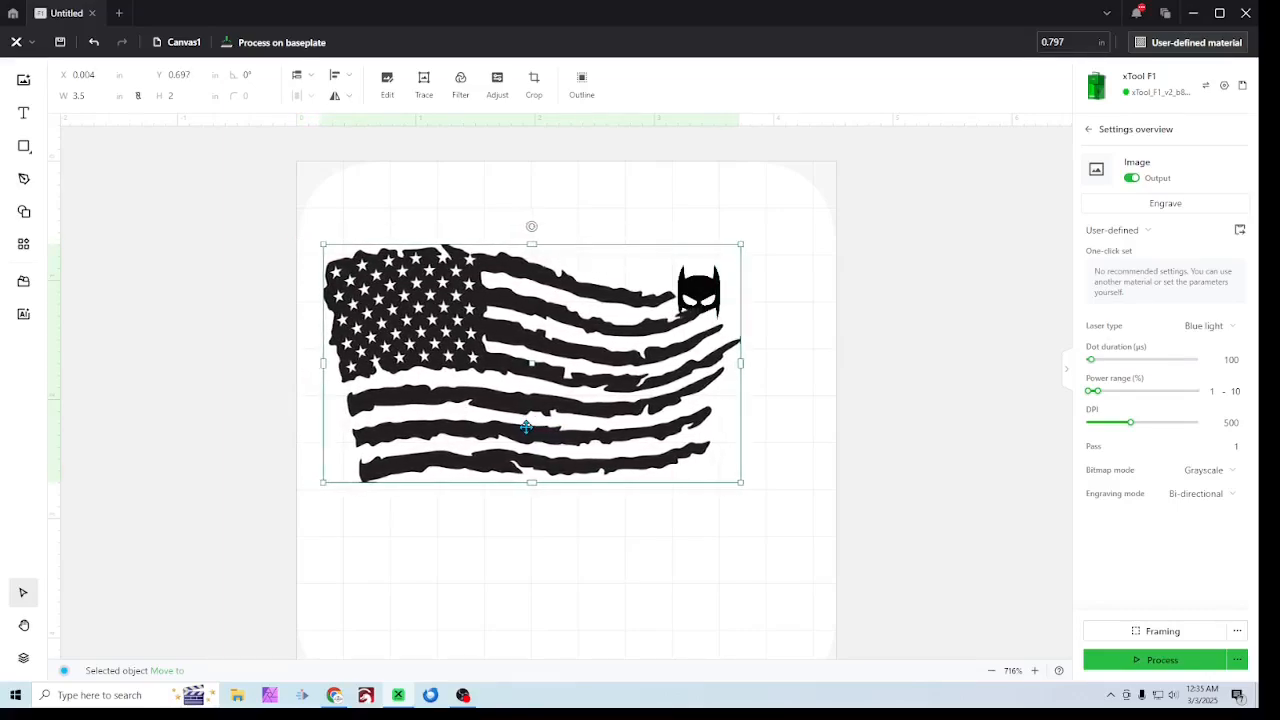
key("Down")
key("Down")
key("Down")
key("Down")
key("Down")
key("Down")
key("Down")
key("Down")
key("Down")
key("Down")
key("Down")
key("Down")
key("Down")
key("Down")
key("Down")
key("Down")
key("Down")
key("Down")
key("Down")
key("Down")
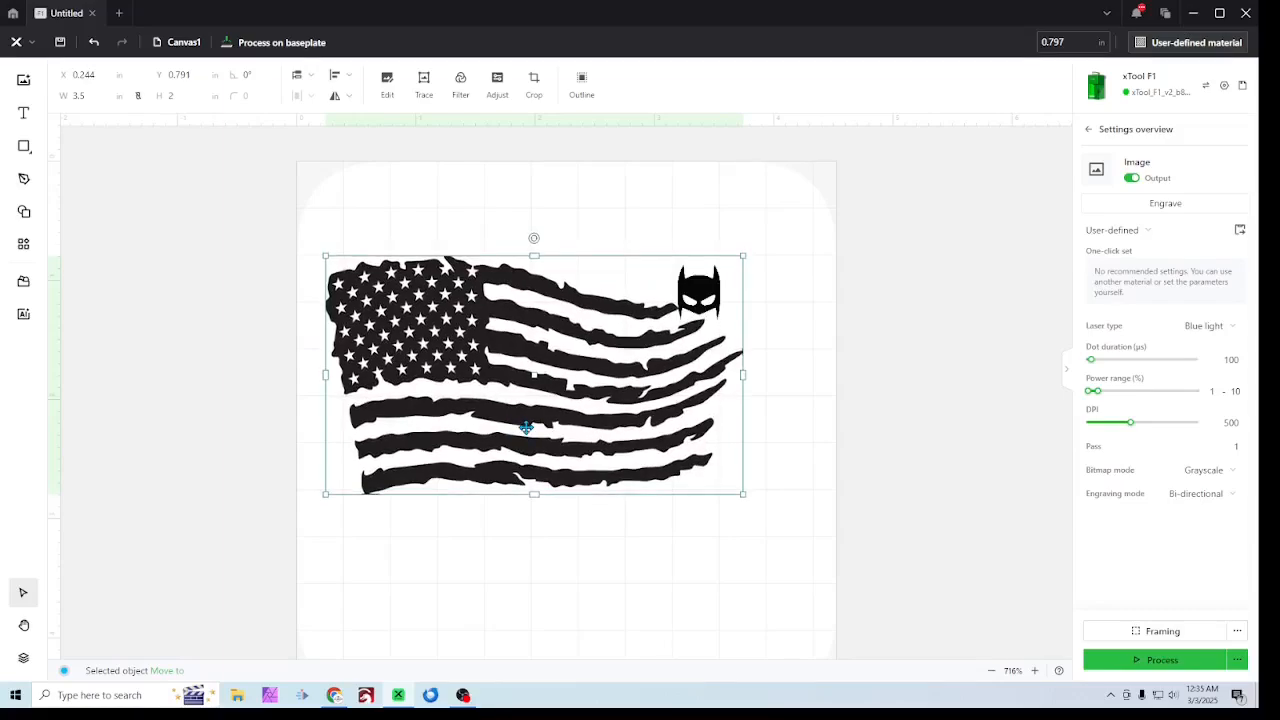
key("Left")
key("Left")
key("Left")
key("Left")
key("Left")
key("Left")
key("Left")
key("Left")
key("Left")
key("Left")
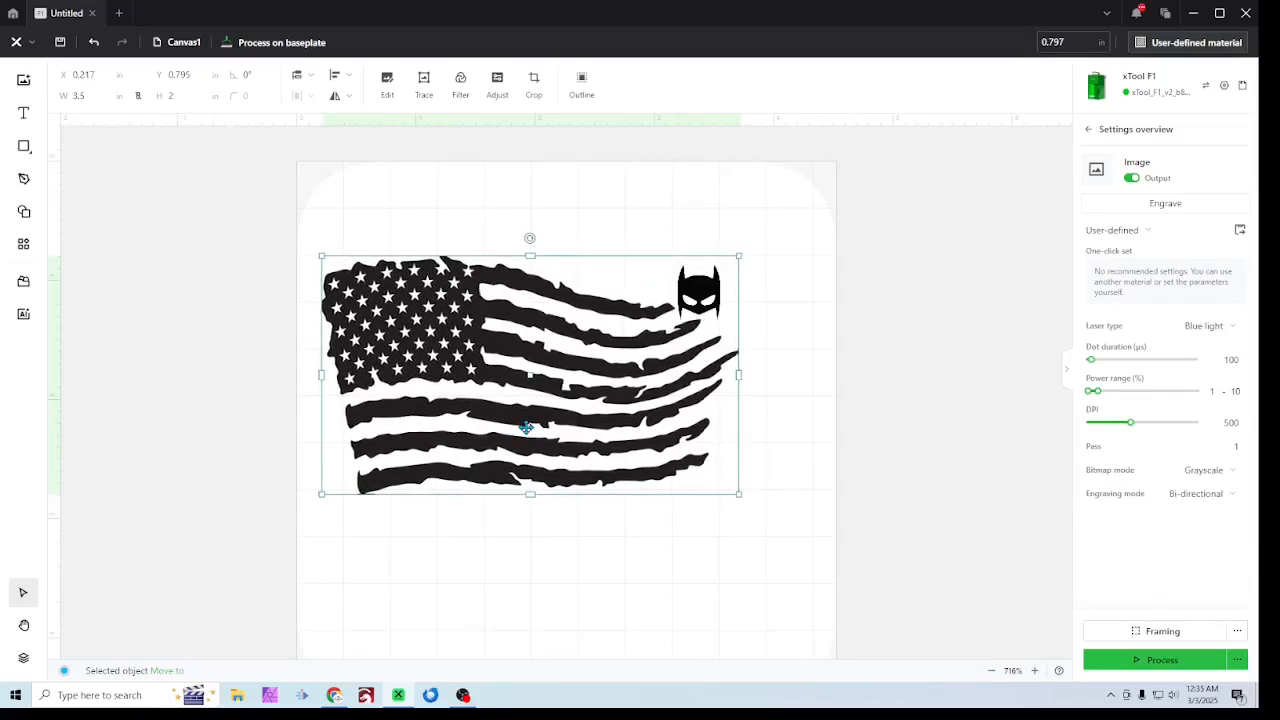
key("Left")
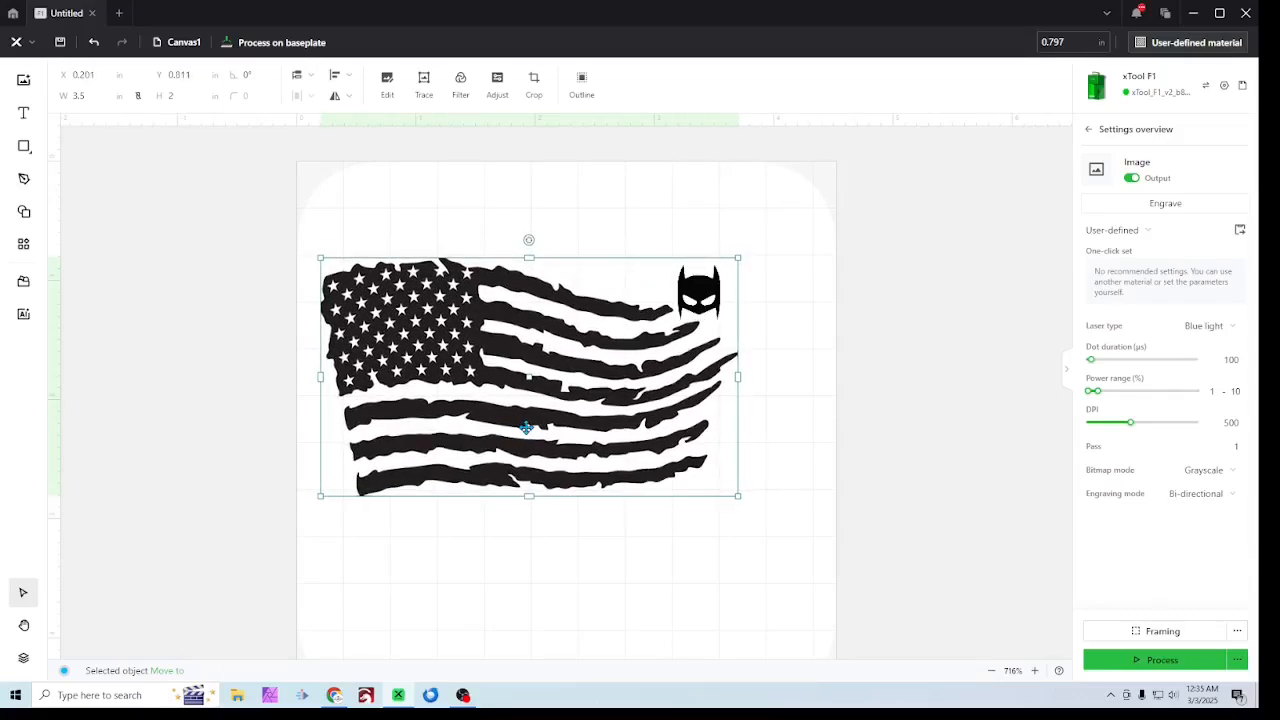
- Group the flag with the bat mask and move the group slightly right and down on the canvas
left_click_drag(895, 594, 264, 183)
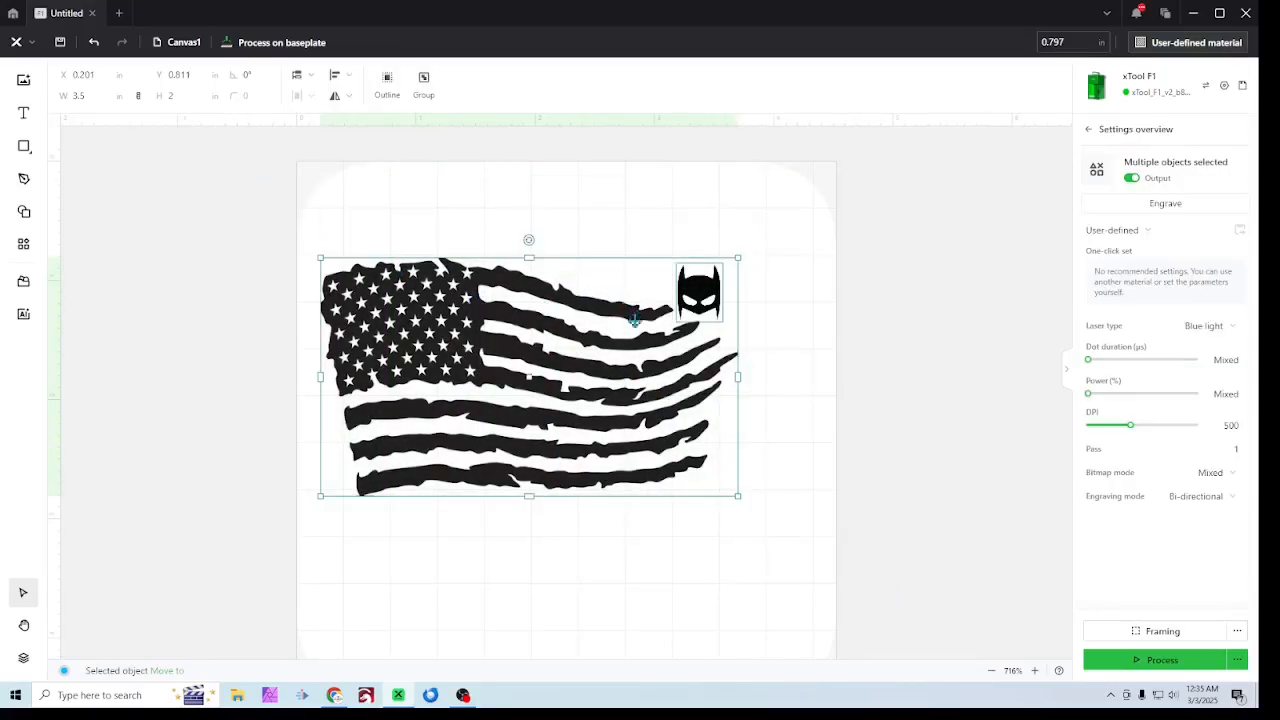
right_click(604, 382)
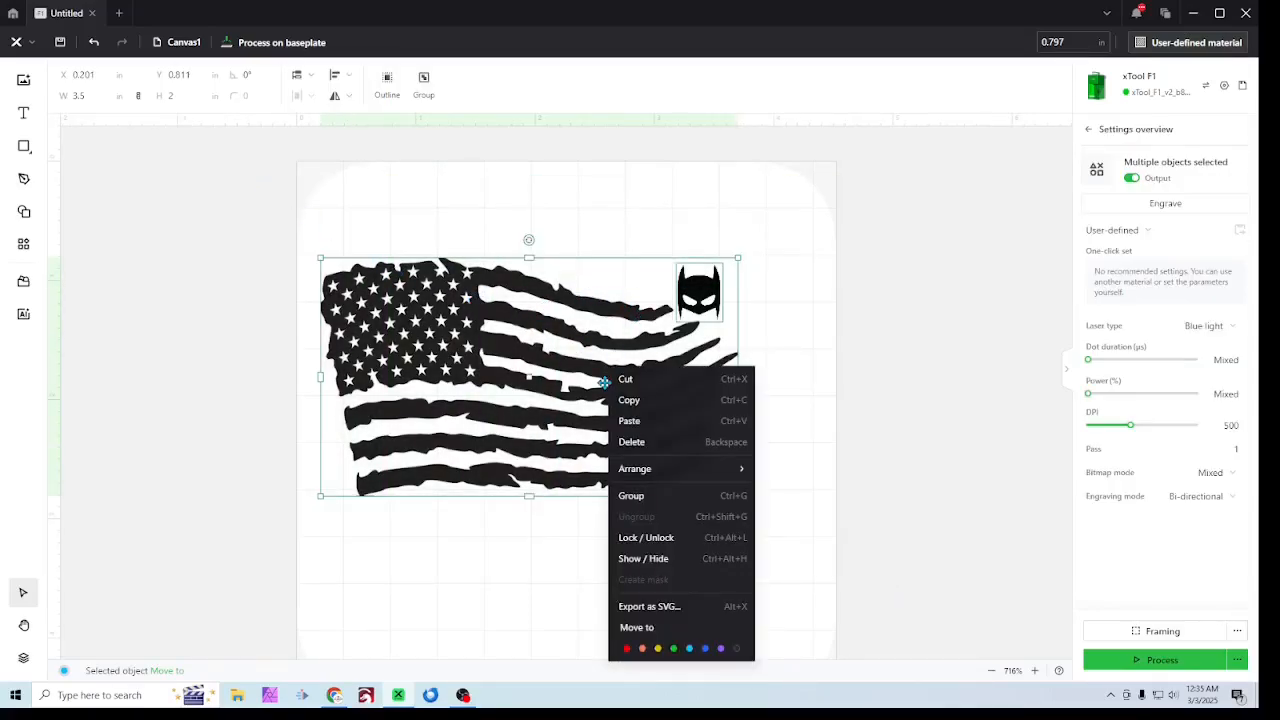
left_click(627, 496)
left_click(614, 571)
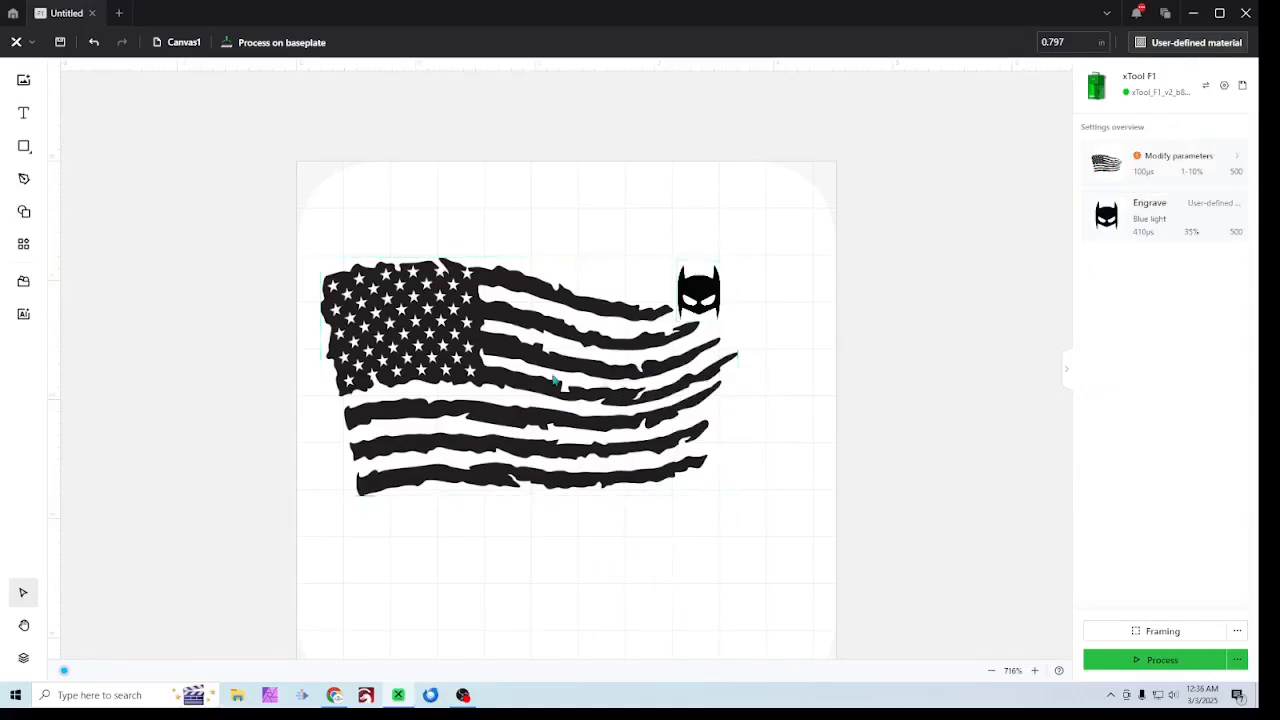
left_click_drag(562, 390, 598, 400)
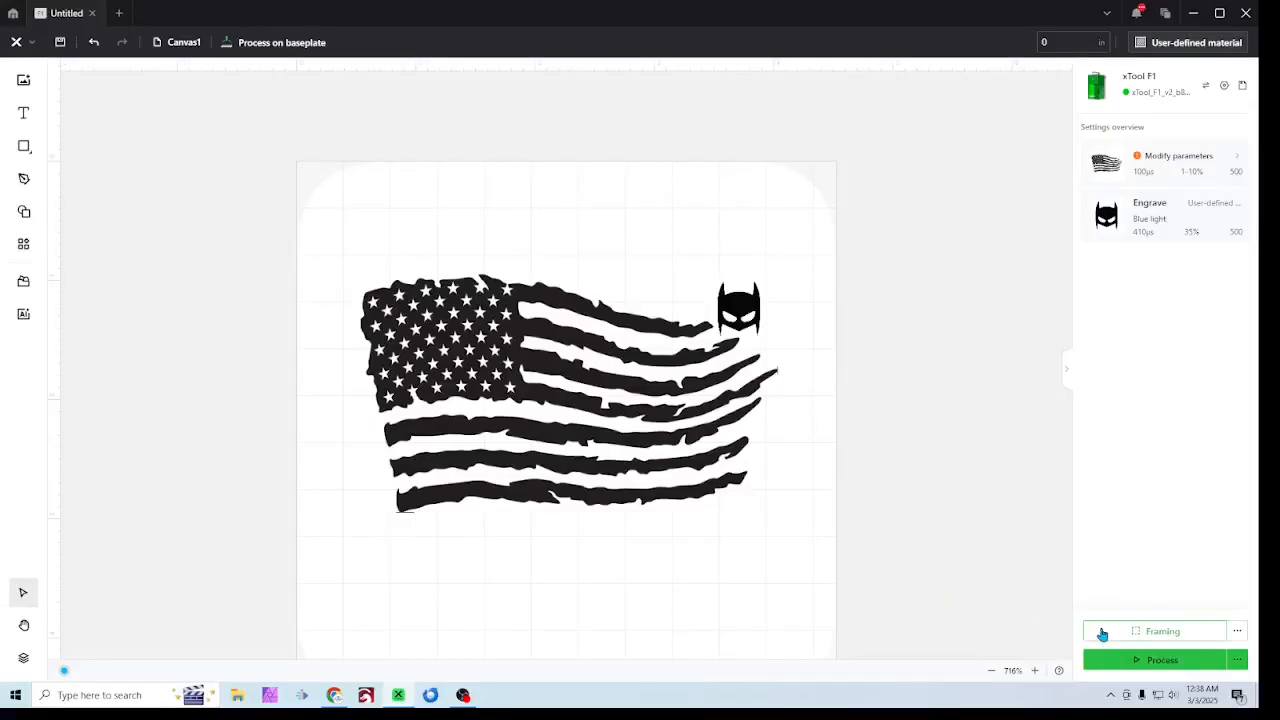
- Start framing and nudge the flag and bat mask group down to about Y 1.346 in to align it with the workpiece
left_click(1102, 632)
left_click(594, 436)
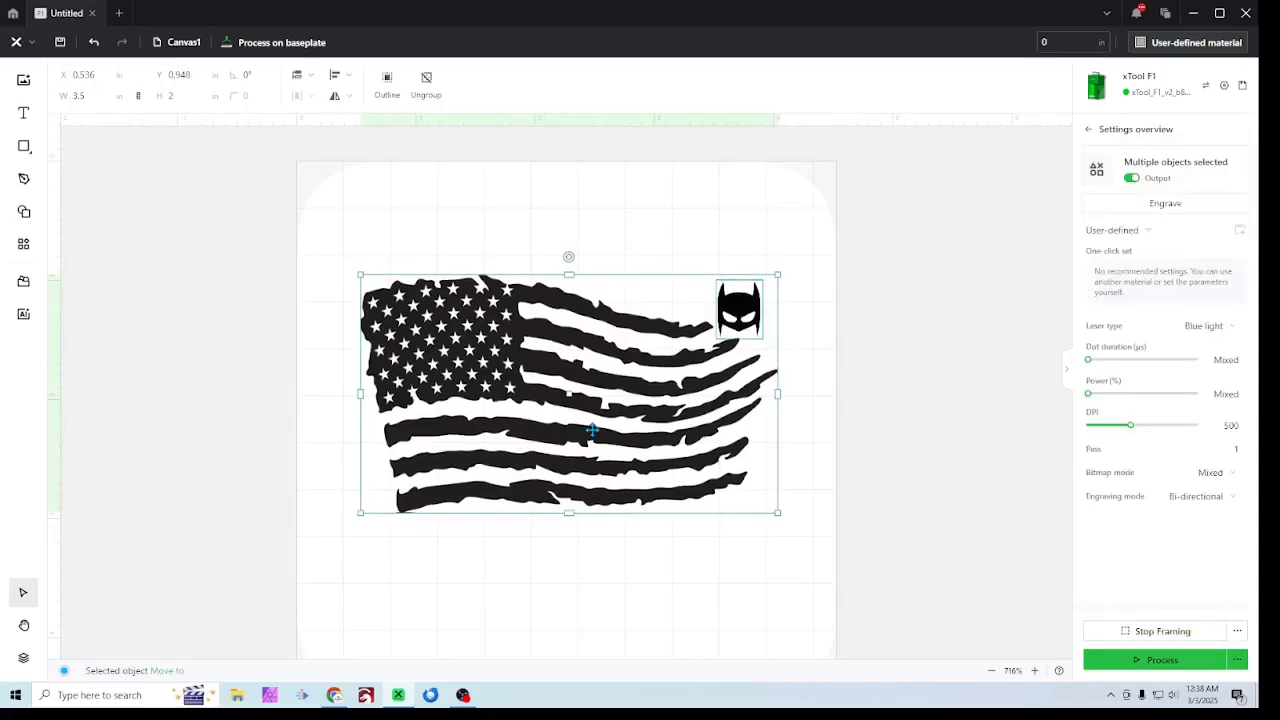
key("Down")
key("Down")
key("Down")
key("Down")
key("Down")
key("Down")
key("Down")
key("Down")
key("Down")
key("Down")
key("Down")
key("Down")
key("Down")
key("Down")
key("Down")
key("Down")
key("Down")
key("Down")
key("Down")
key("Down")
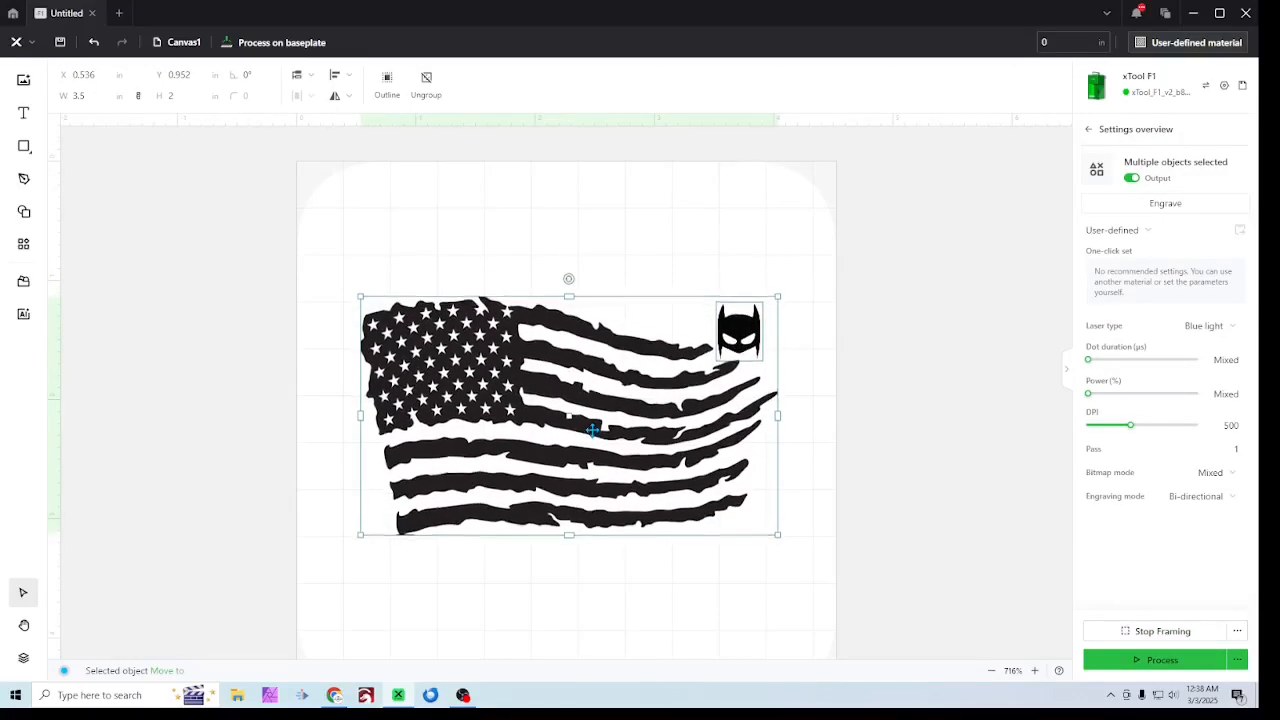
key("Down")
key("Down")
key("Down")
key("Down")
key("Down")
key("Down")
key("Down")
key("Down")
key("Down")
key("Down")
key("Down")
key("Down")
key("Down")
key("Down")
key("Down")
key("Down")
key("Down")
key("Down")
key("Down")
key("Down")
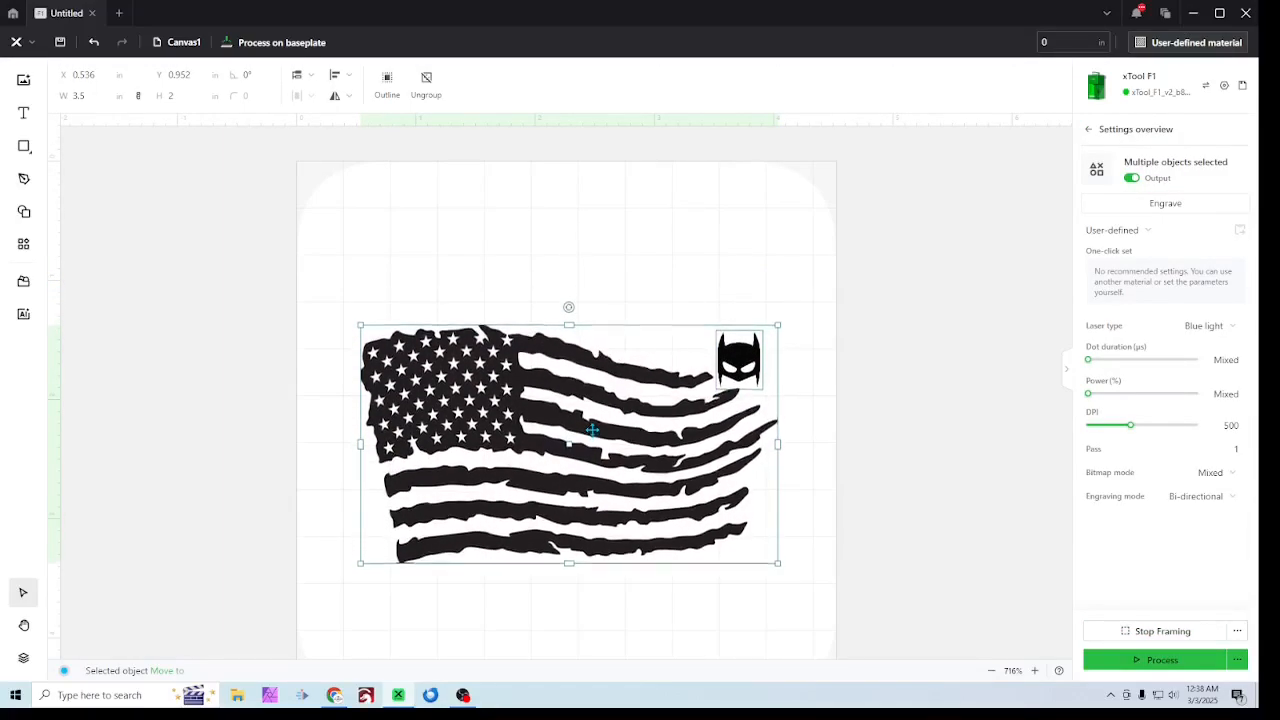
key("Up")
key("Up")
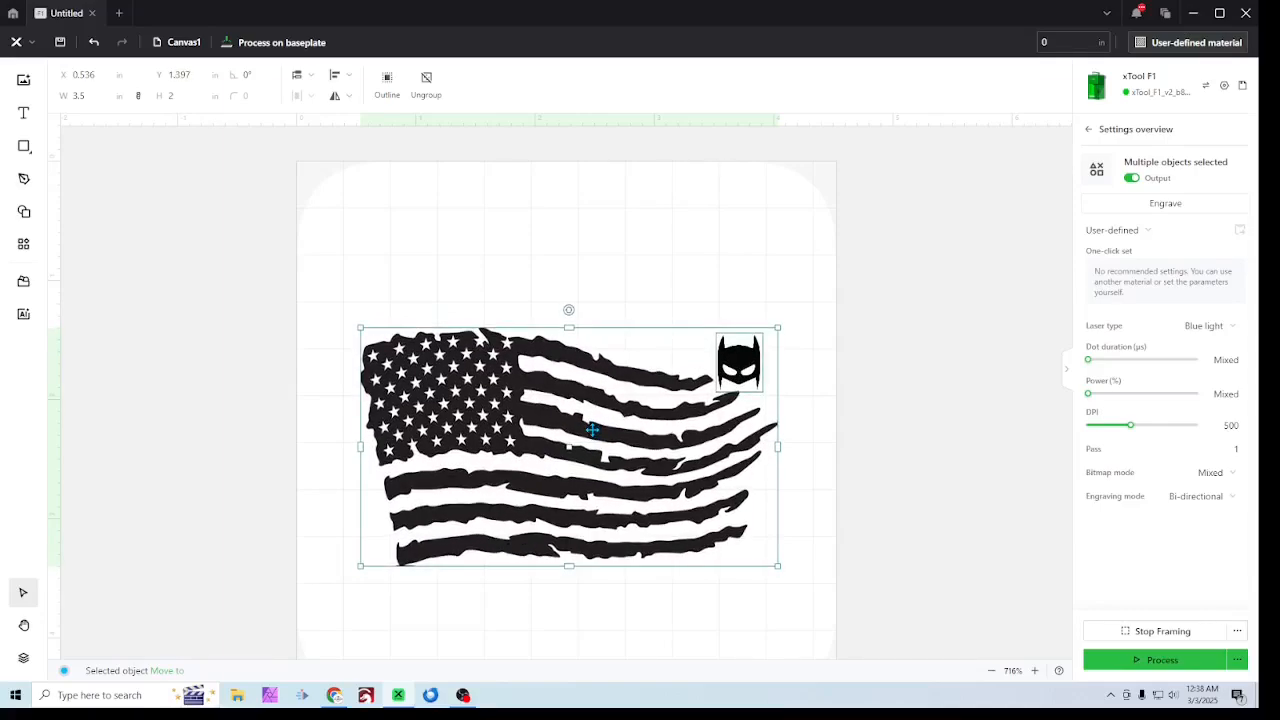
key("Up")
key("Up")
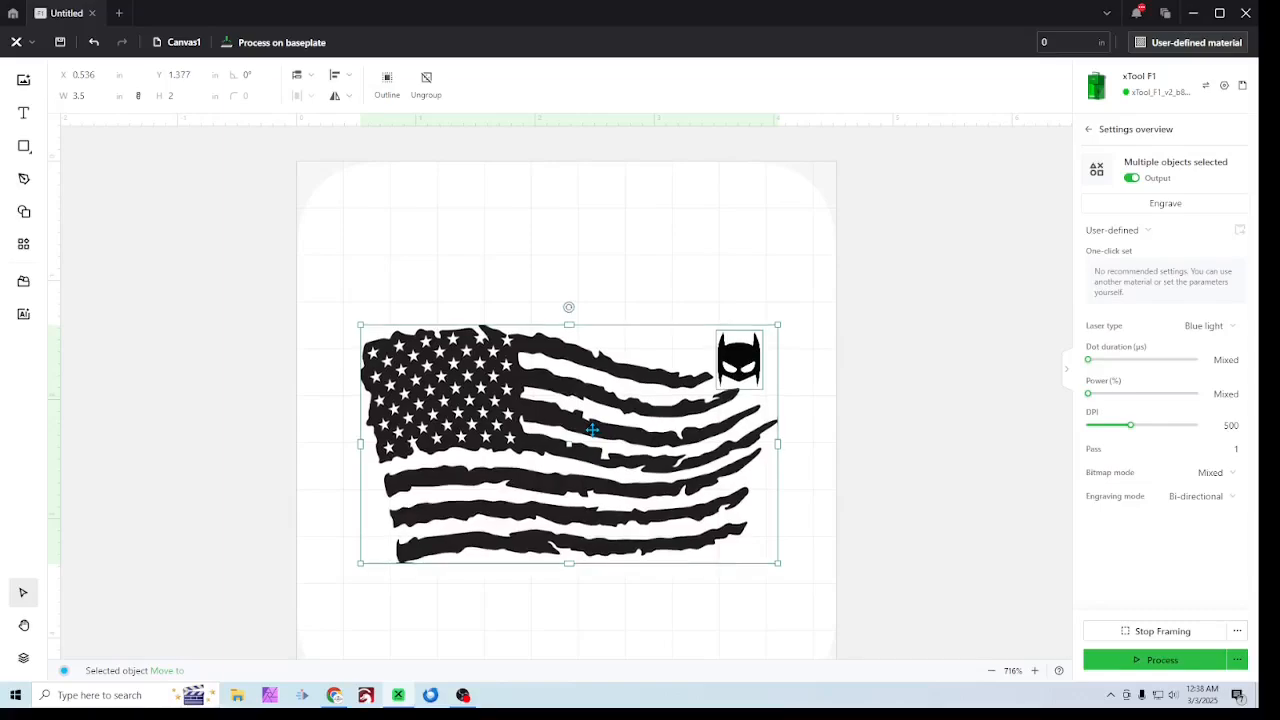
key("Up")
key("Up")
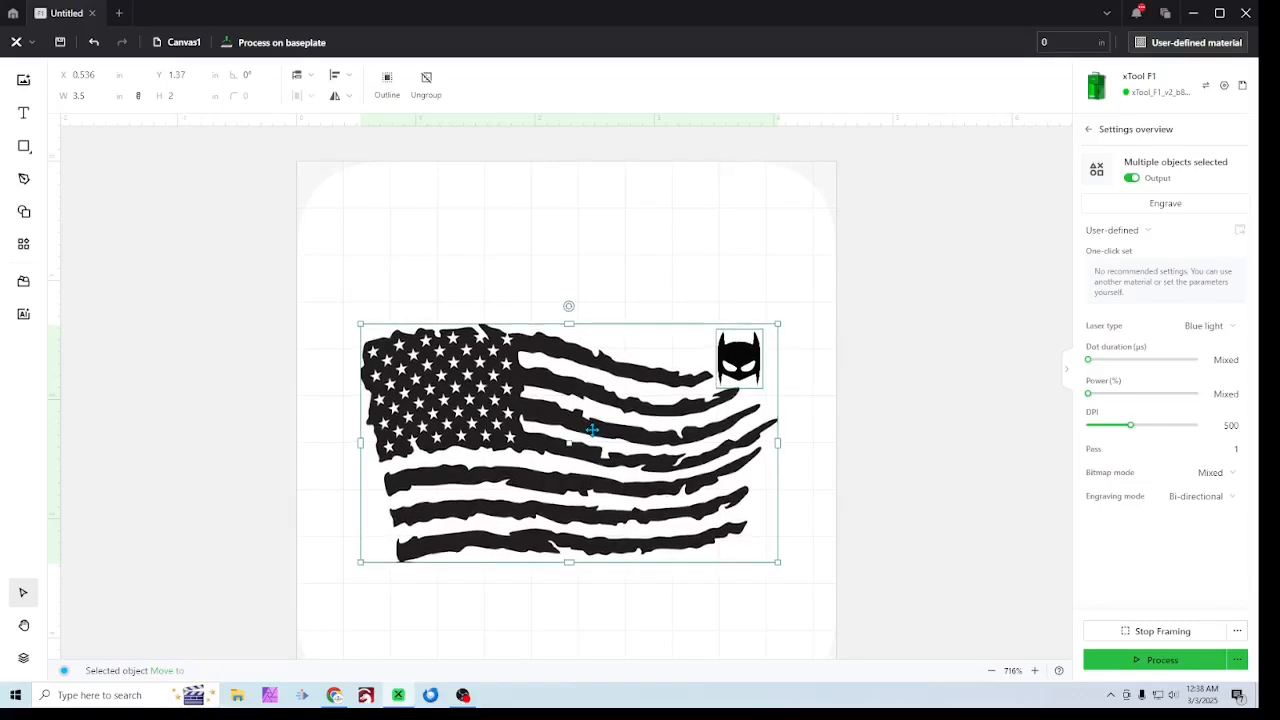
key("Up")
key("Up")
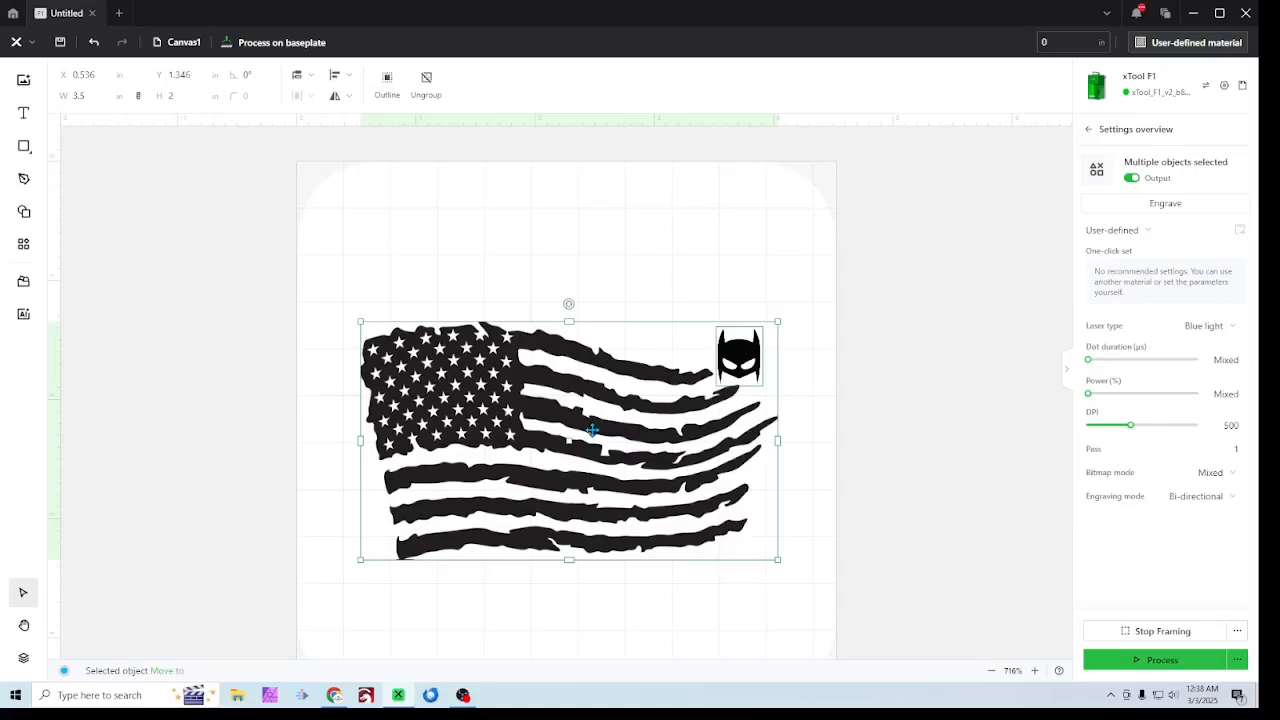
left_click(657, 243)
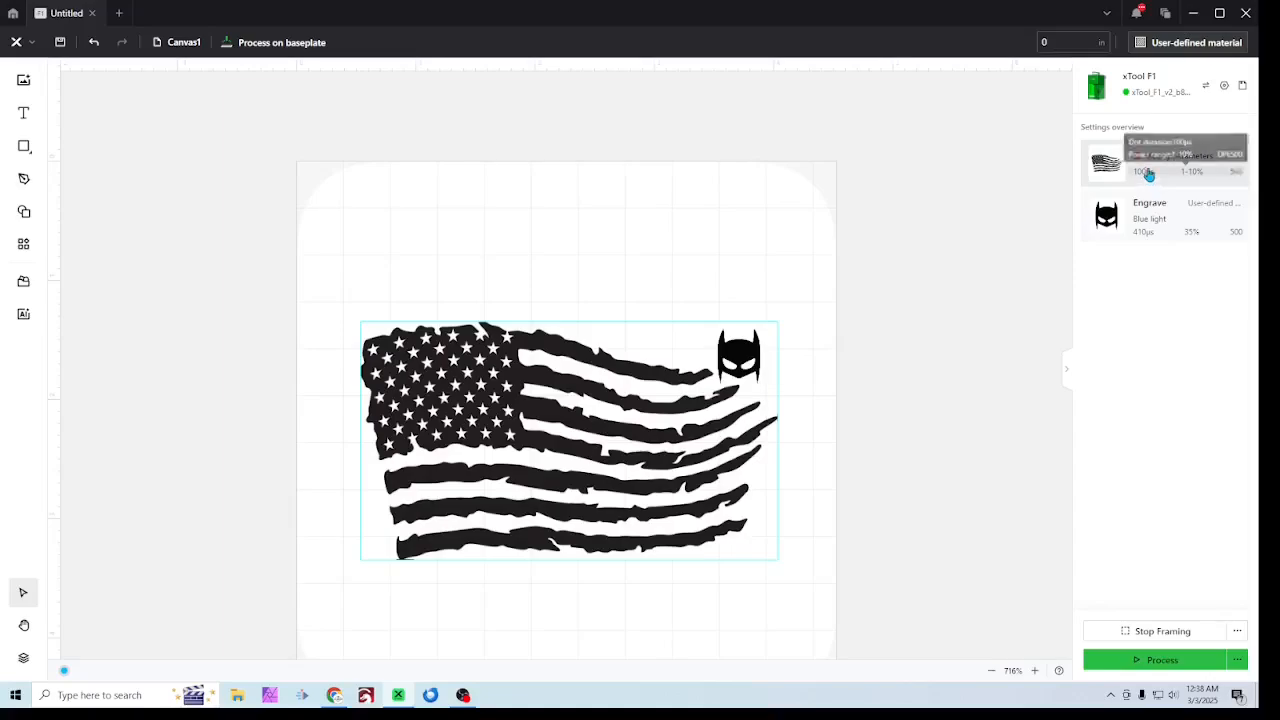
- Check the bat mask's engraving settings, set the flag to 350 µs dot duration, 16–100% power and 324 DPI, and stop framing
left_click(1153, 235)
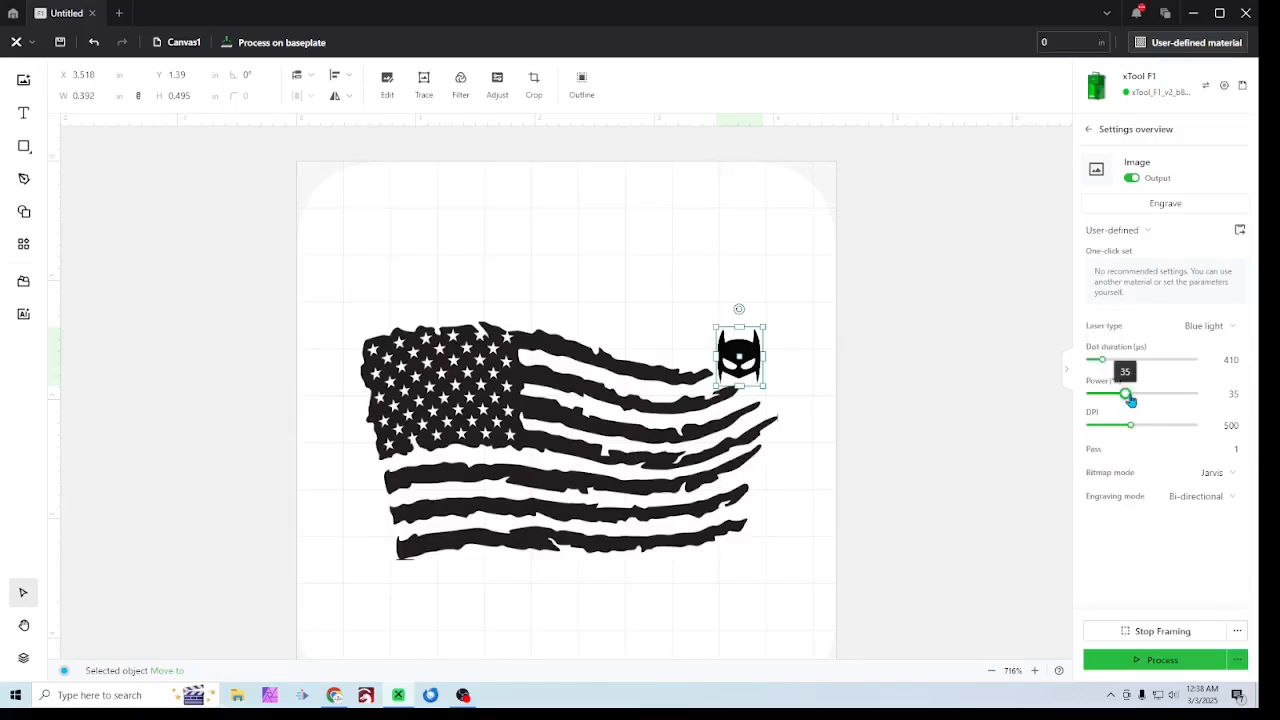
left_click(1089, 132)
left_click(1135, 165)
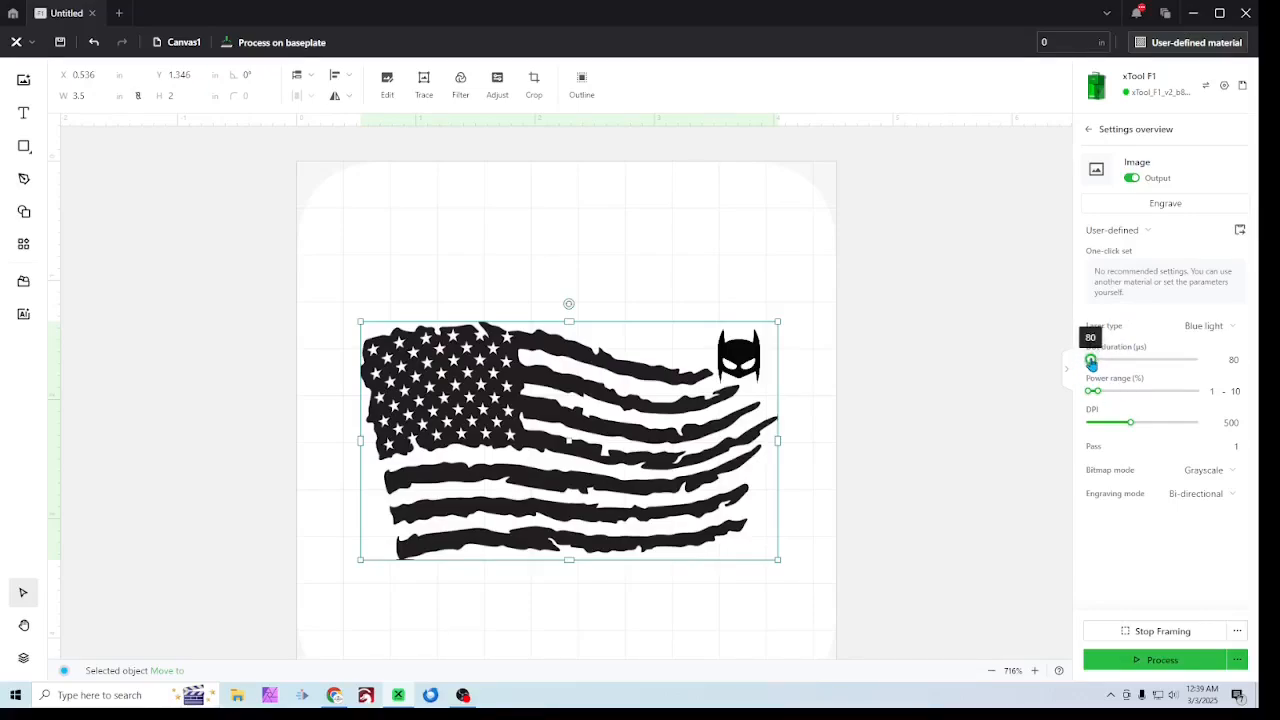
left_click_drag(1091, 362, 1203, 397)
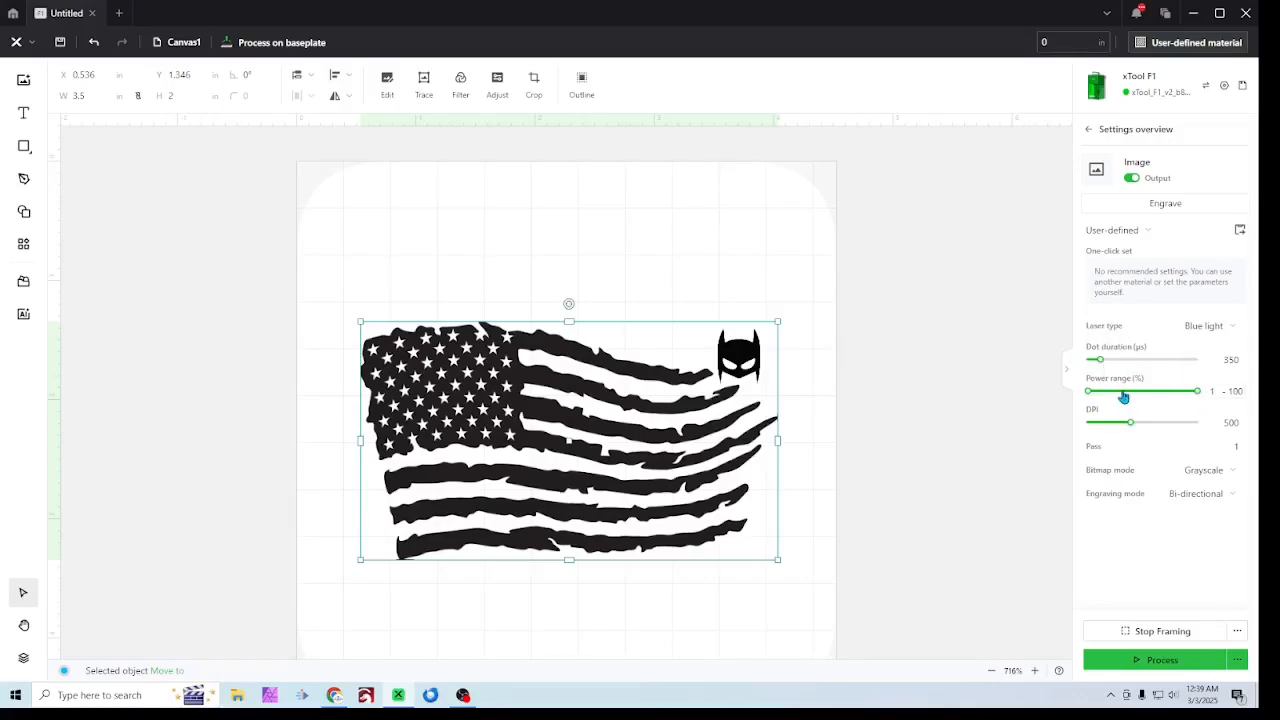
left_click_drag(1089, 397, 1116, 426)
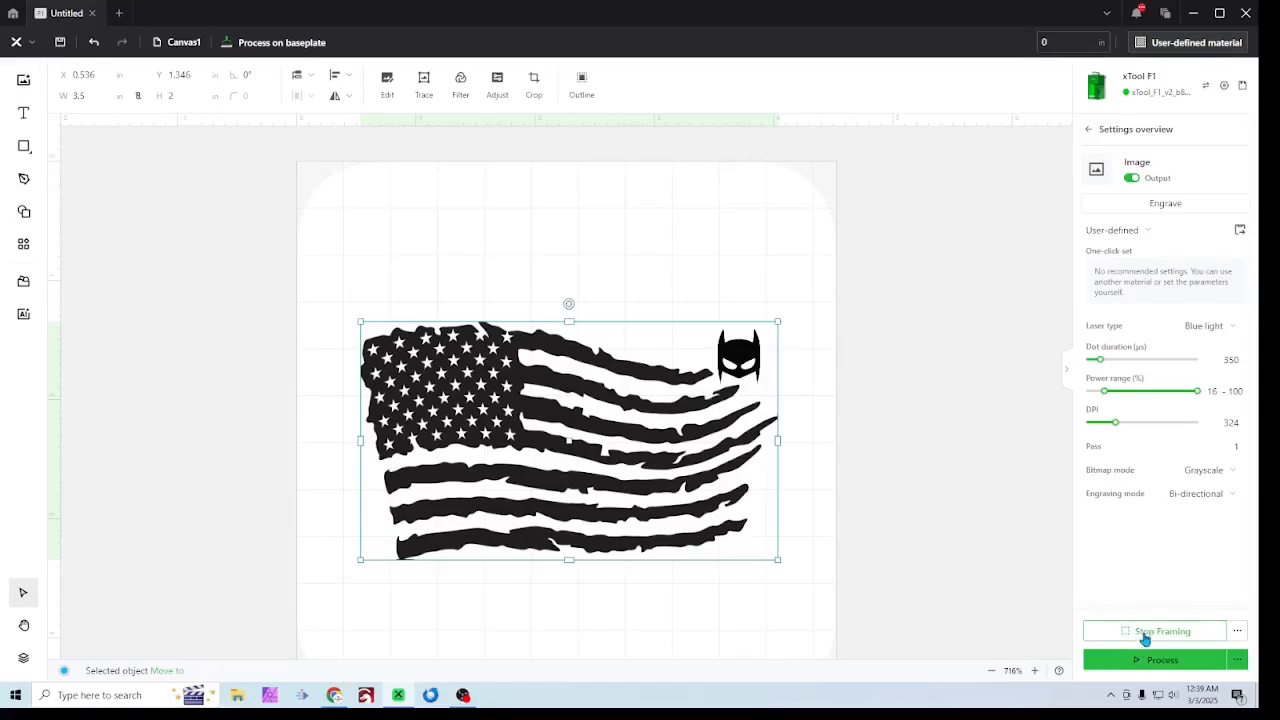
left_click(1142, 640)
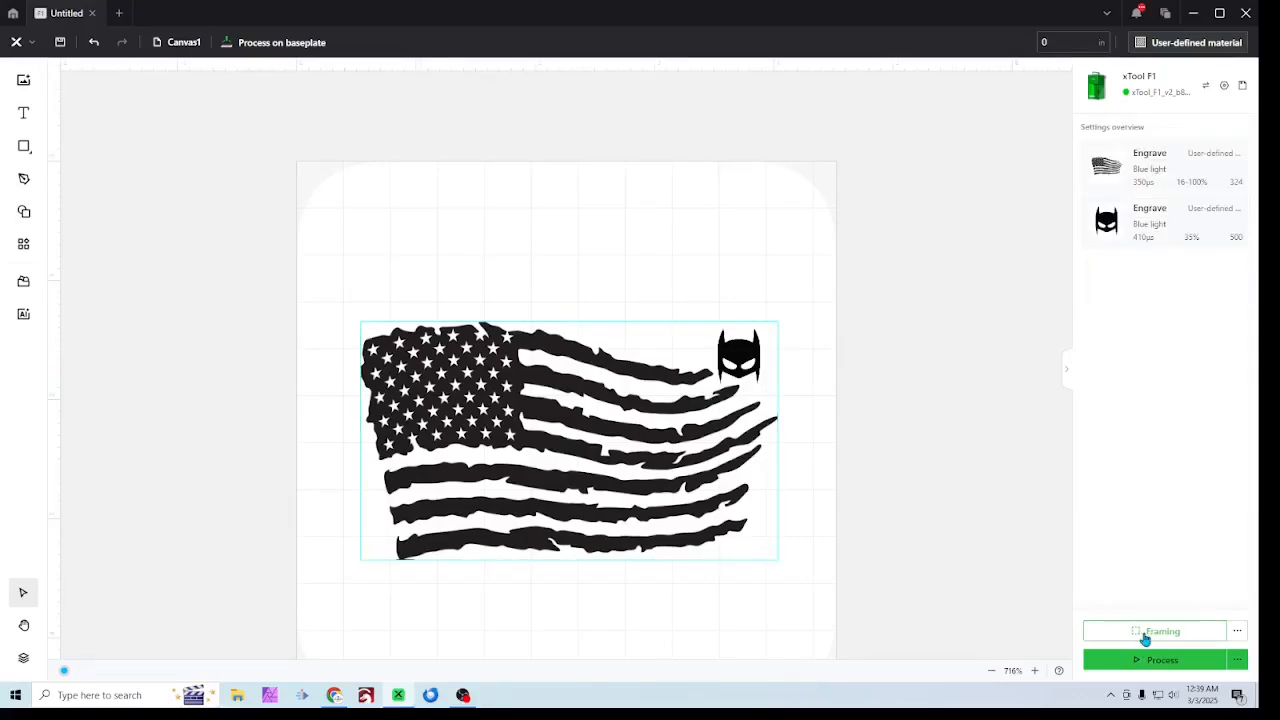